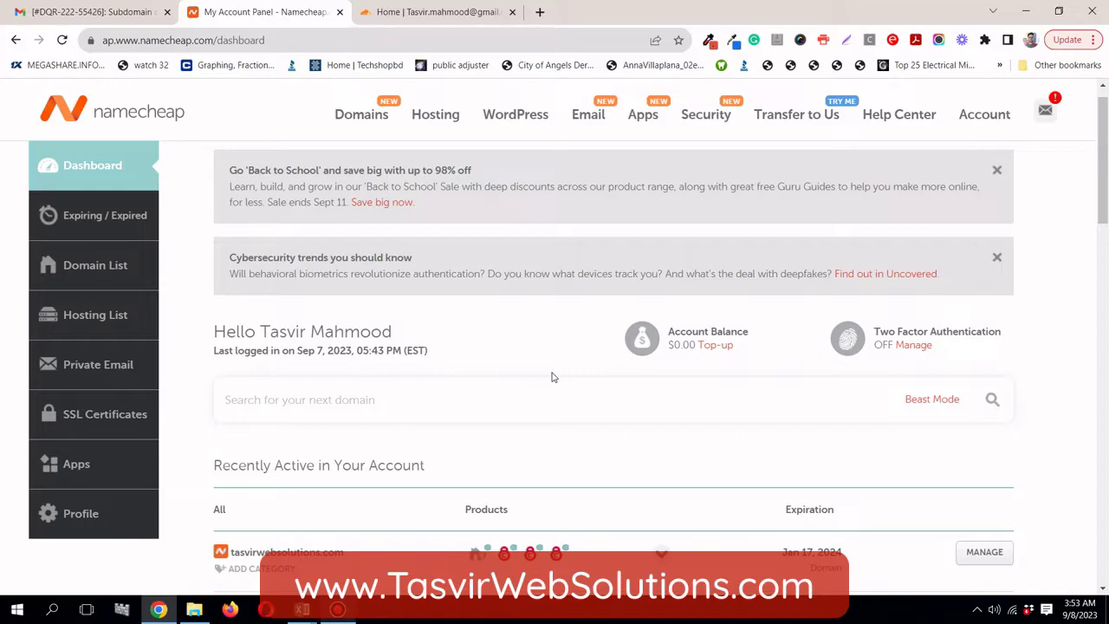
- Open square.tasvirwebsolutions.com in a new browser tab to view the example subdomain
left_click(538, 12)
left_click(537, 40)
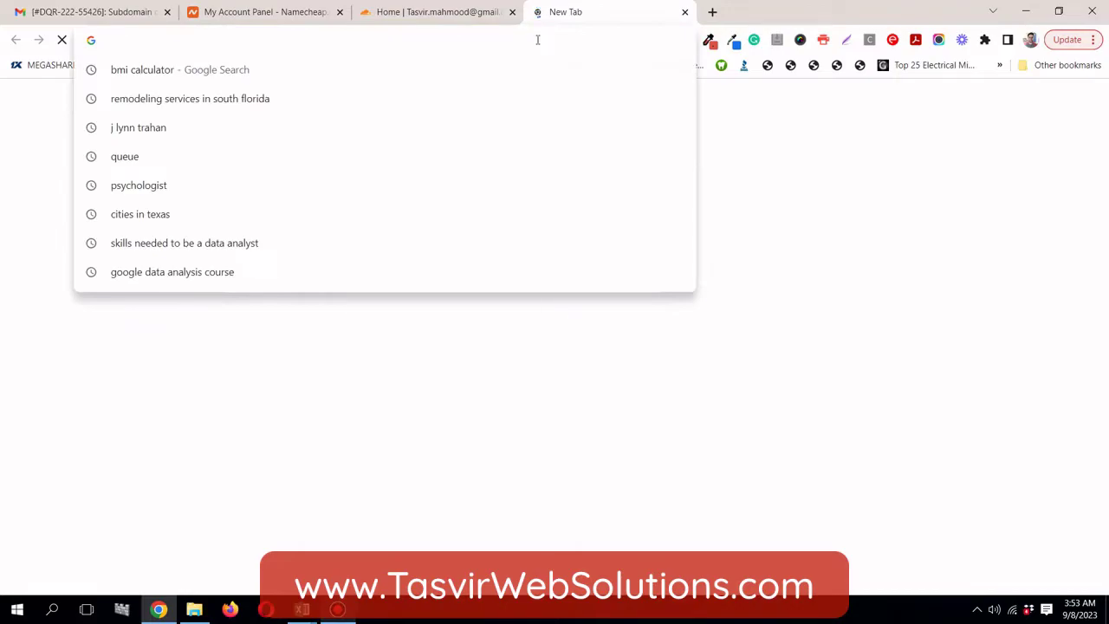
type("square.tasvirwebsolutions.com")
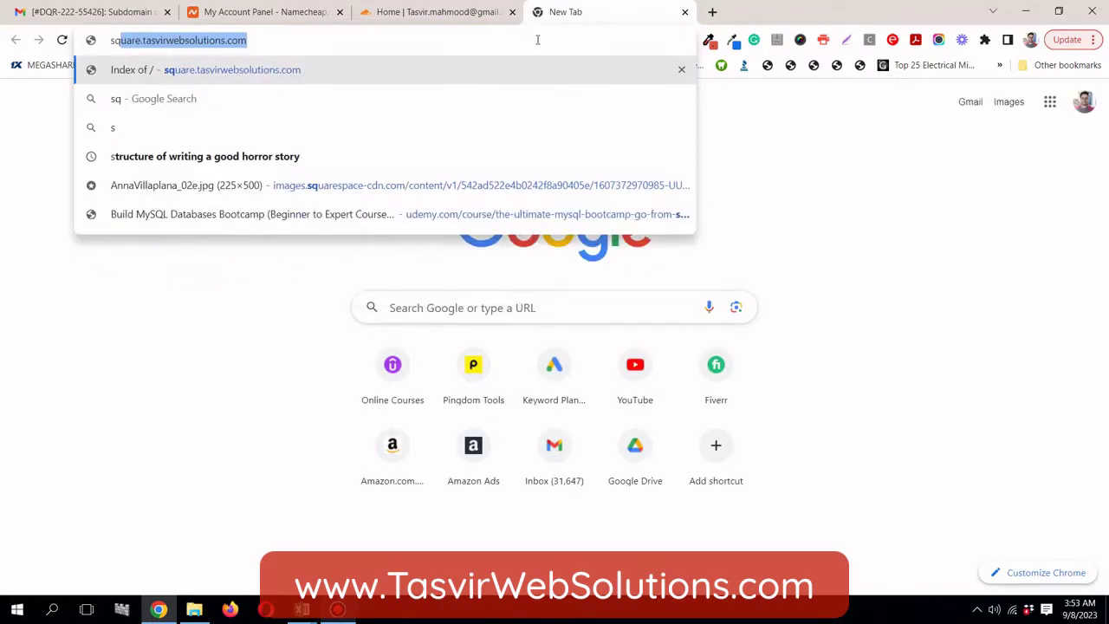
key("Return")
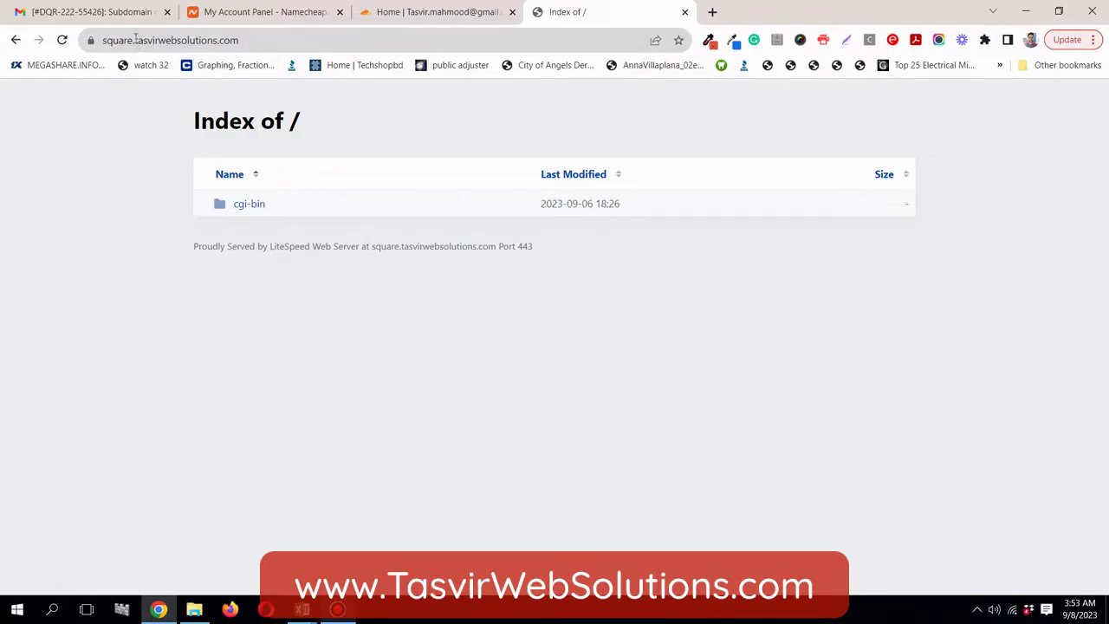
- Copy the main domain part of the subdomain's address and open tasvirwebsolutions.com in a new tab
left_click_drag(135, 38, 240, 40)
right_click(237, 40)
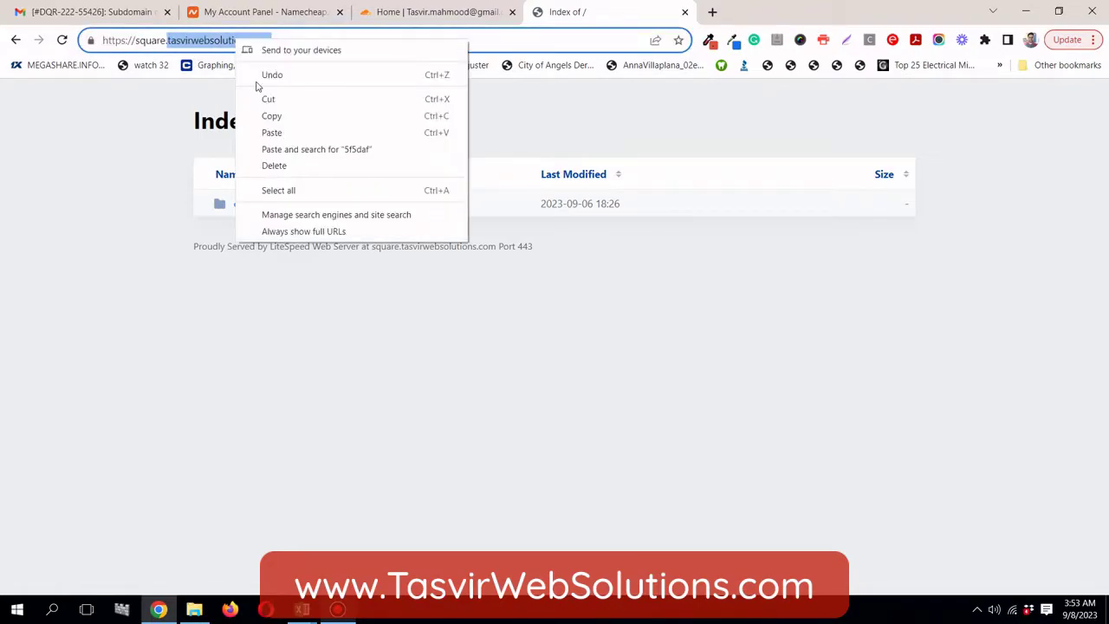
left_click(269, 115)
key("ctrl+t")
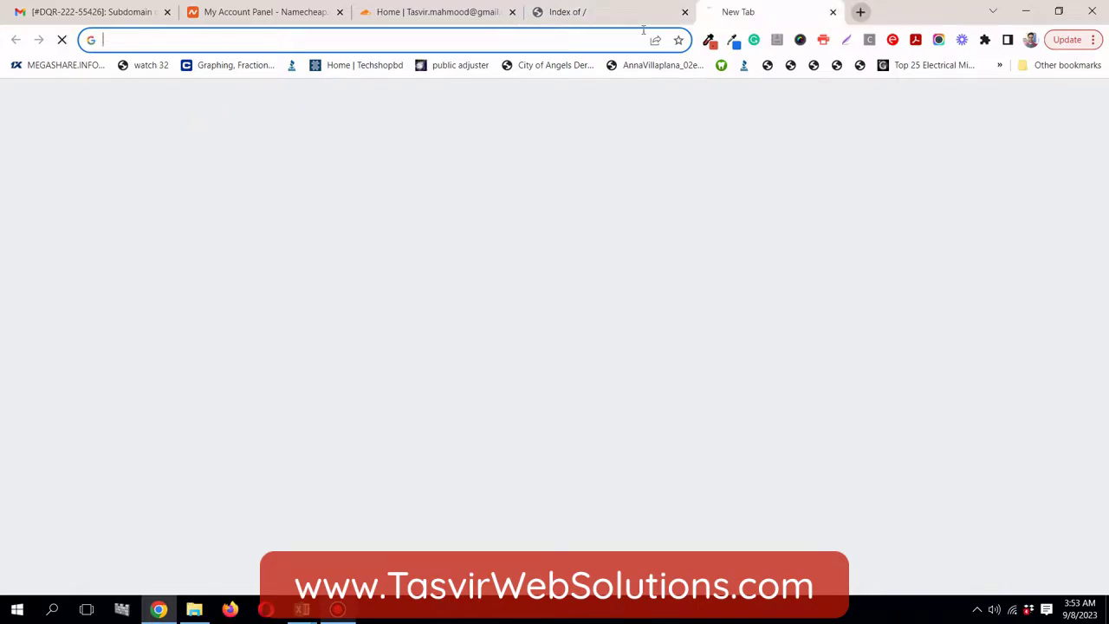
right_click(567, 39)
left_click(638, 111)
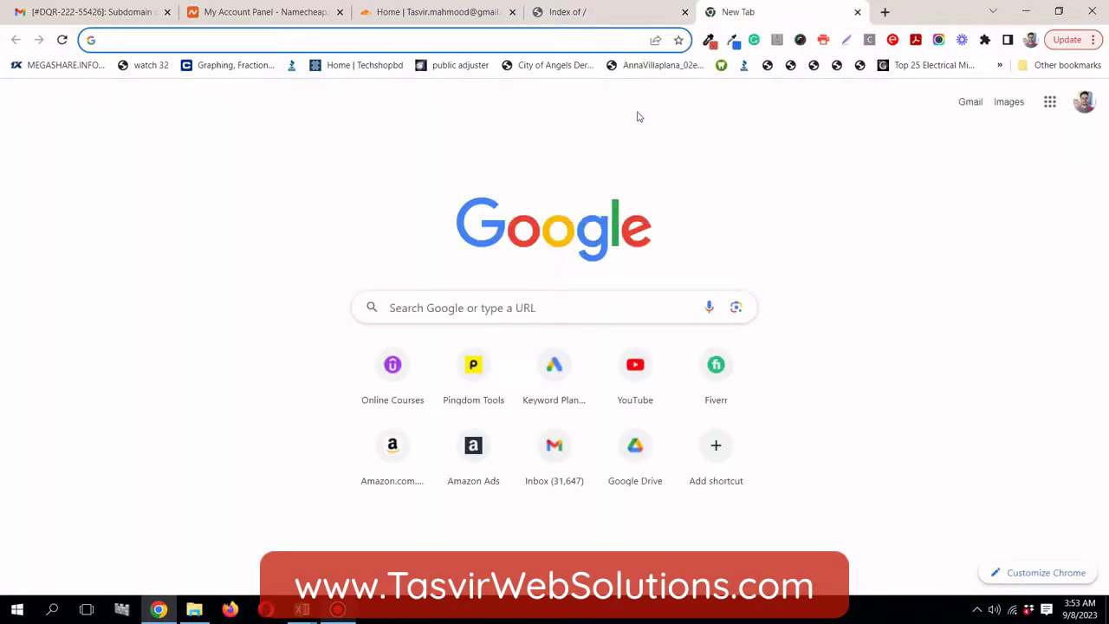
key("Return")
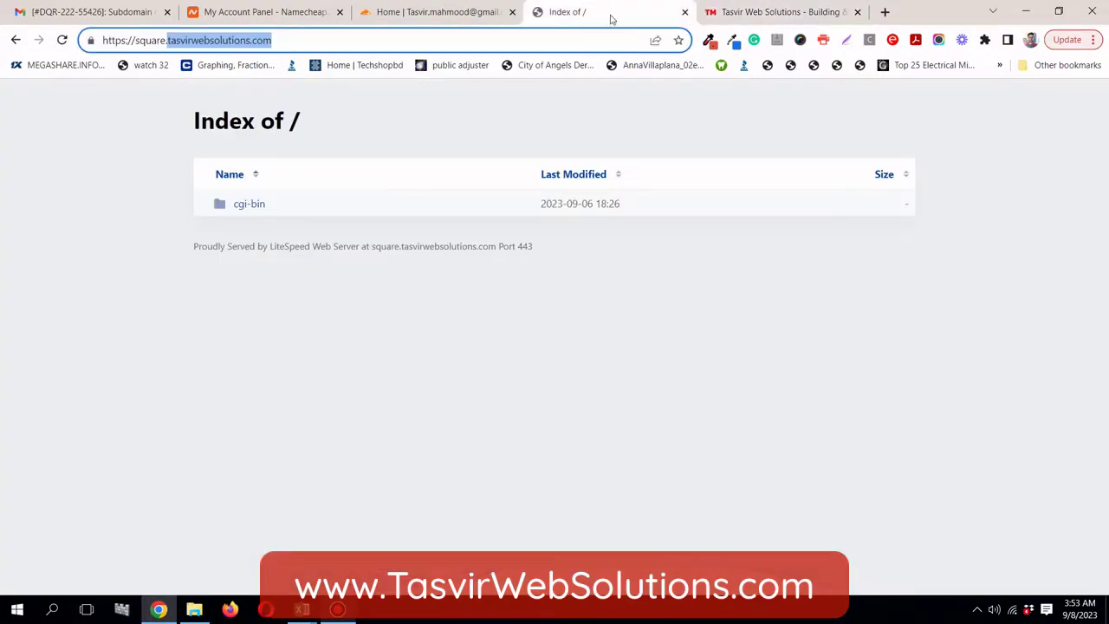
- Return to the square subdomain's index page to view its folder listing
left_click(612, 21)
triple_click(95, 136)
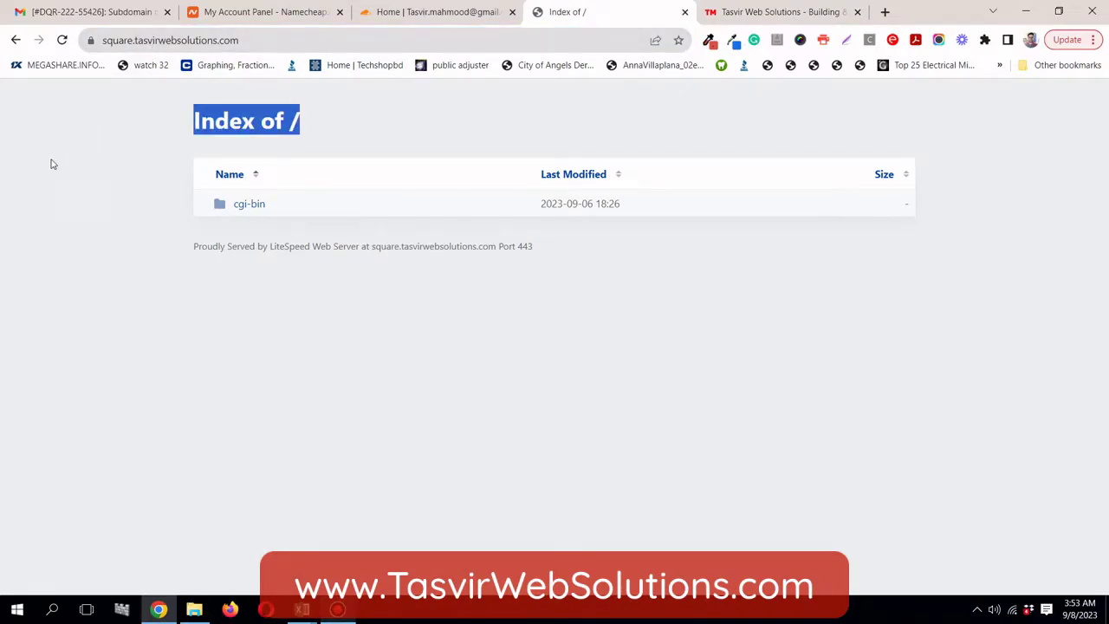
left_click(102, 93)
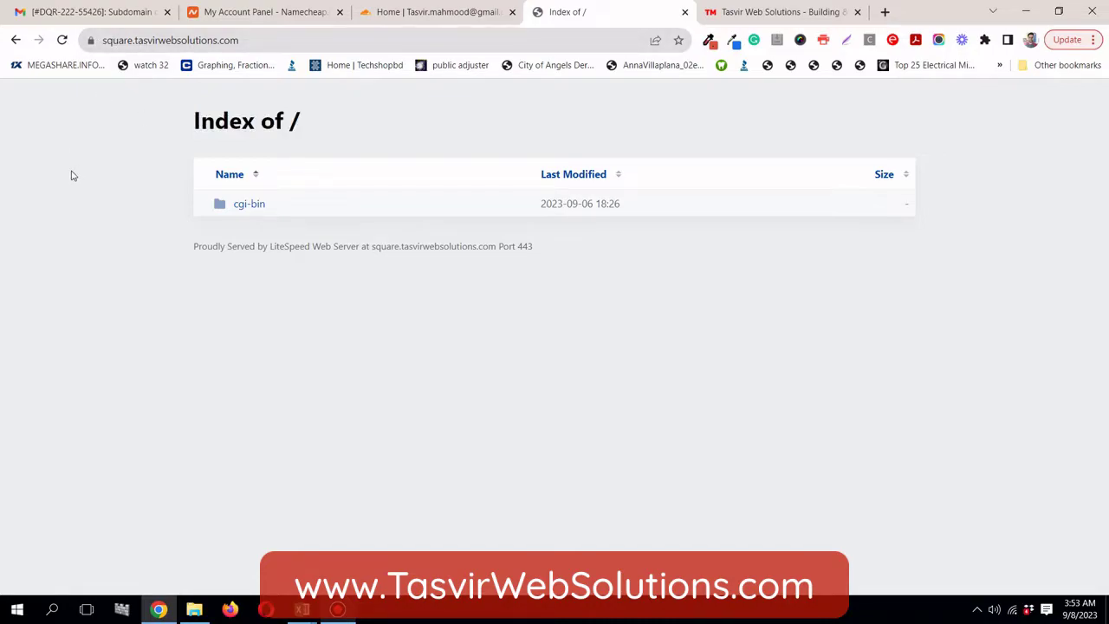
- Open handyman.tasvirwebsolutions.com in a new tab, look over its homepage, and return to the main website
left_click(885, 13)
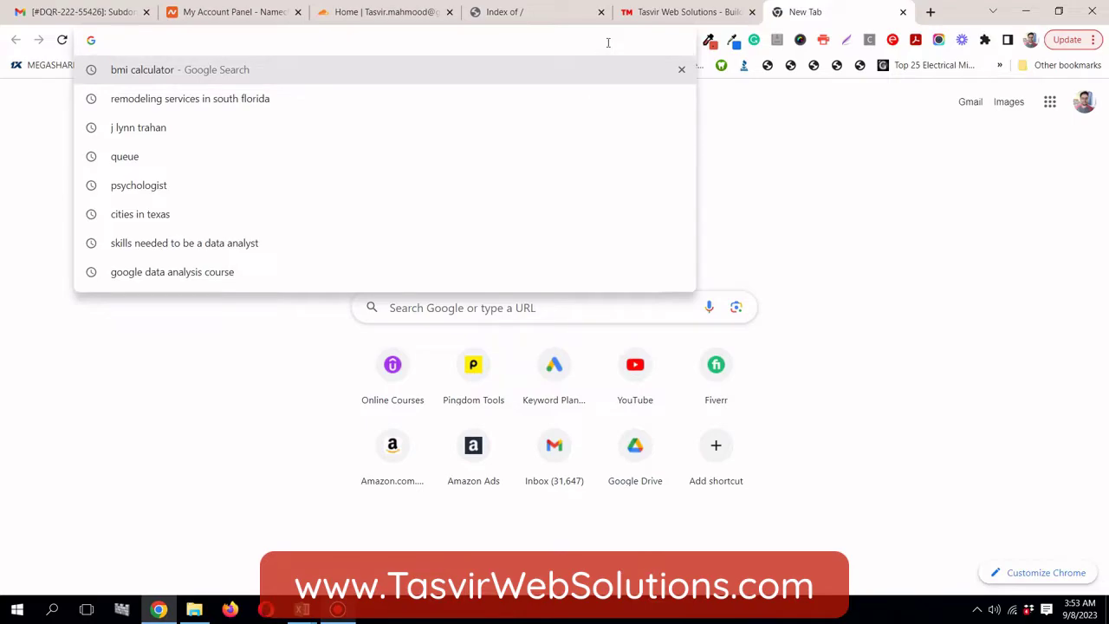
type("ha")
key("Return")
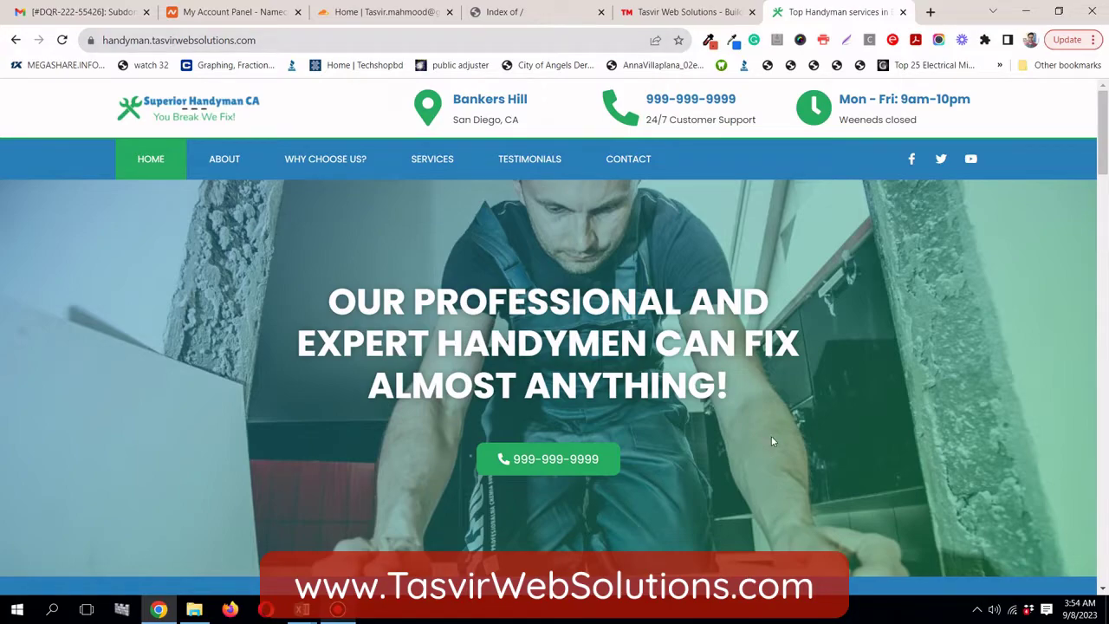
scroll(771, 435, "down", 5)
scroll(771, 435, "up", 5)
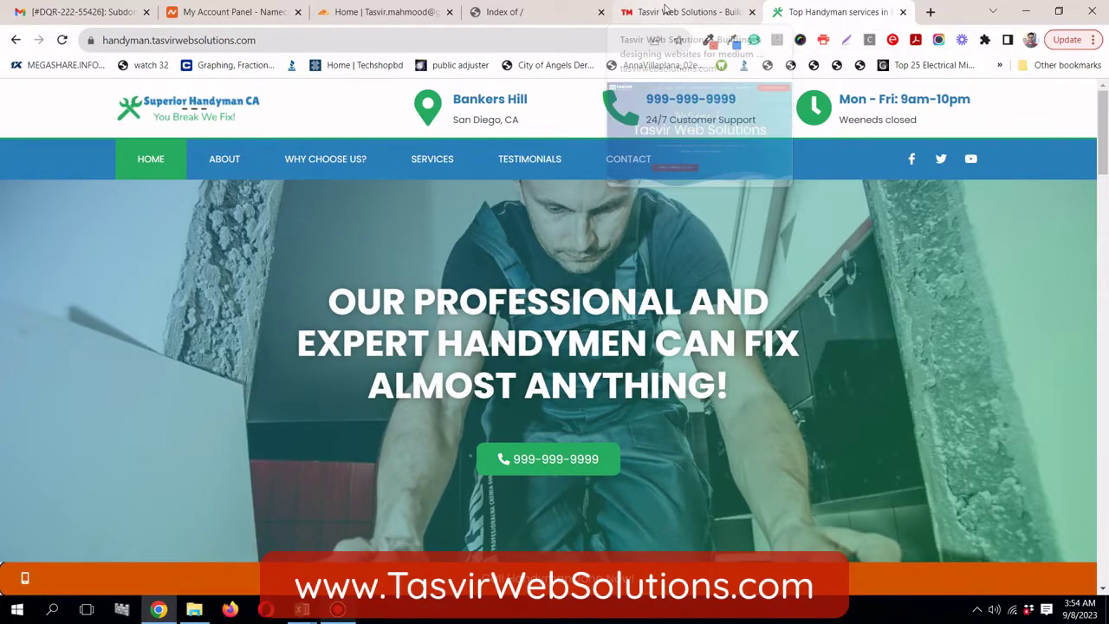
left_click(665, 13)
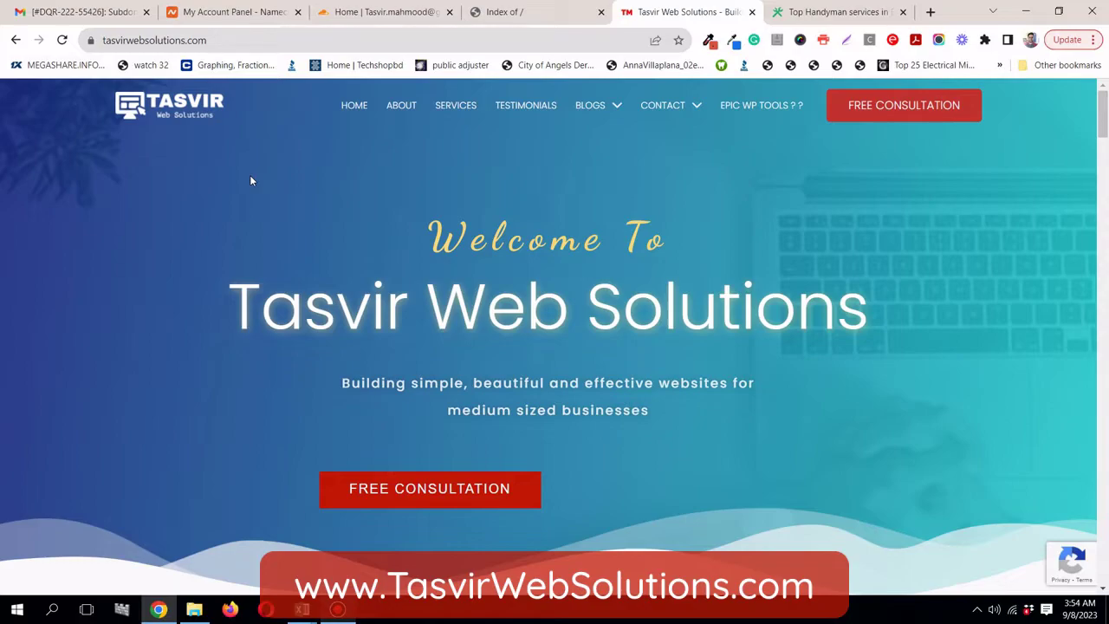
- Open the cPanel of the igcseandialchemistry.com subscription from the Namecheap hosting list
left_click(217, 17)
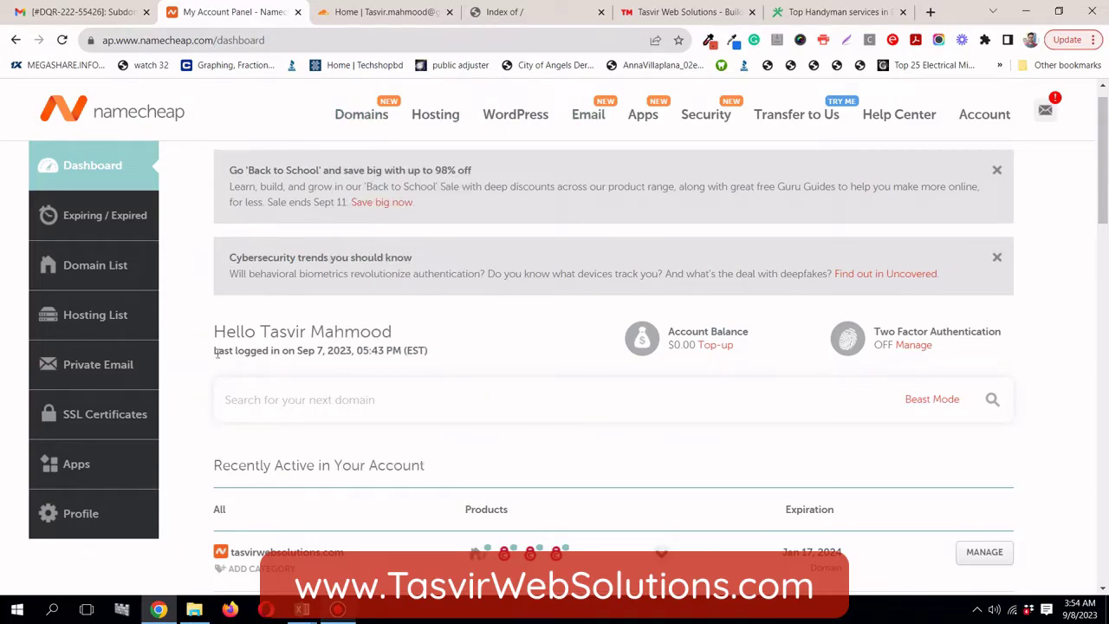
left_click(86, 318)
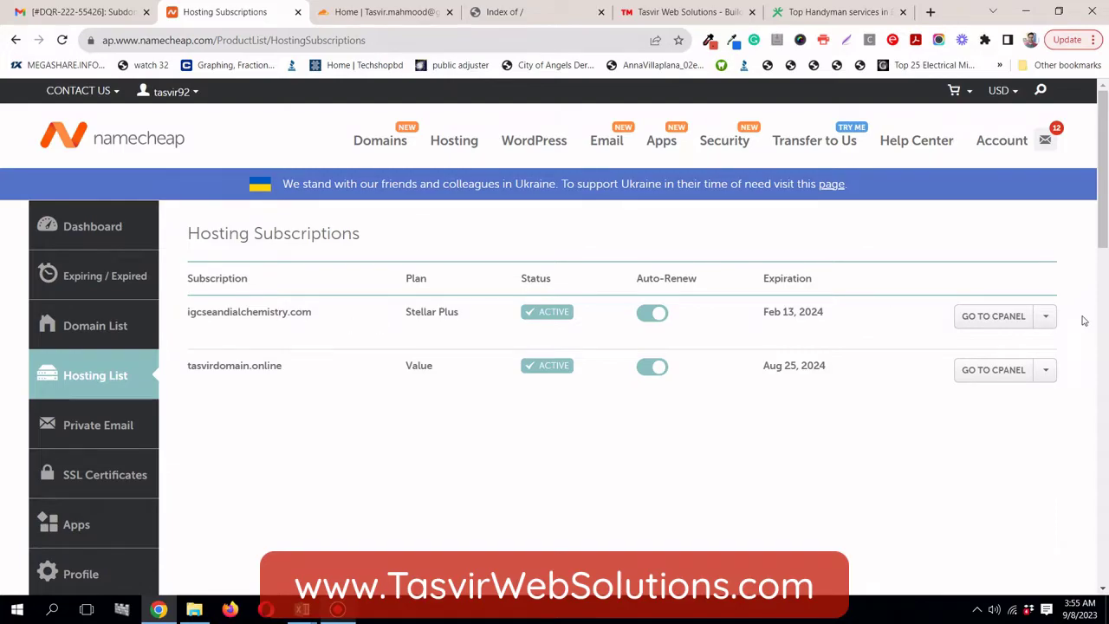
left_click(1005, 320)
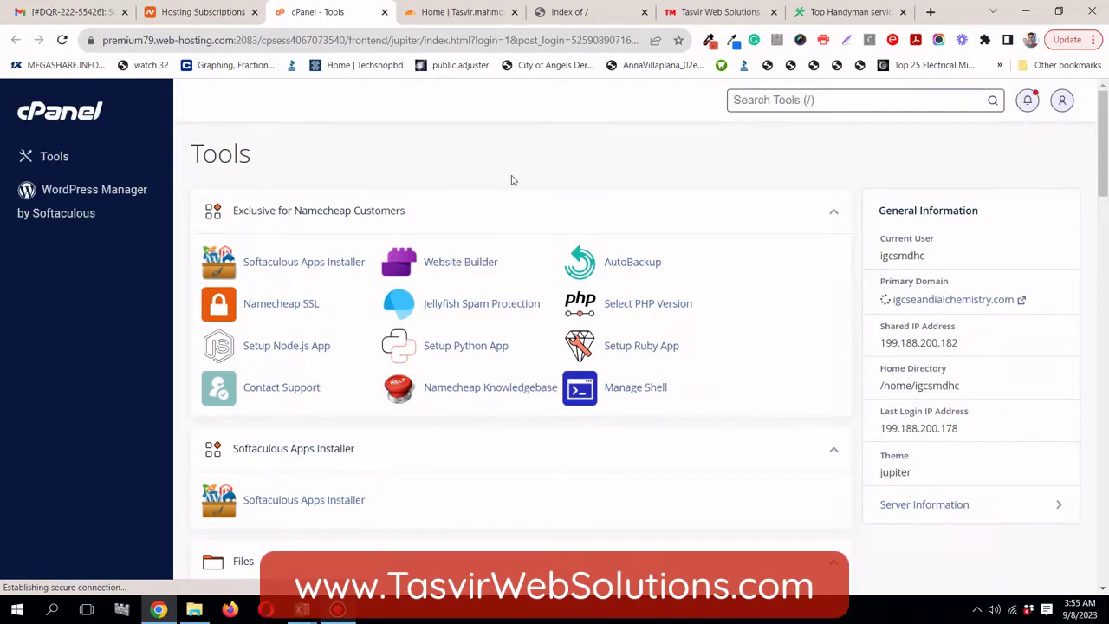
- Open the Domains tool in cPanel and start creating a new domain
scroll(510, 179, "down", 5)
scroll(511, 181, "down", 6)
scroll(511, 178, "down", 5)
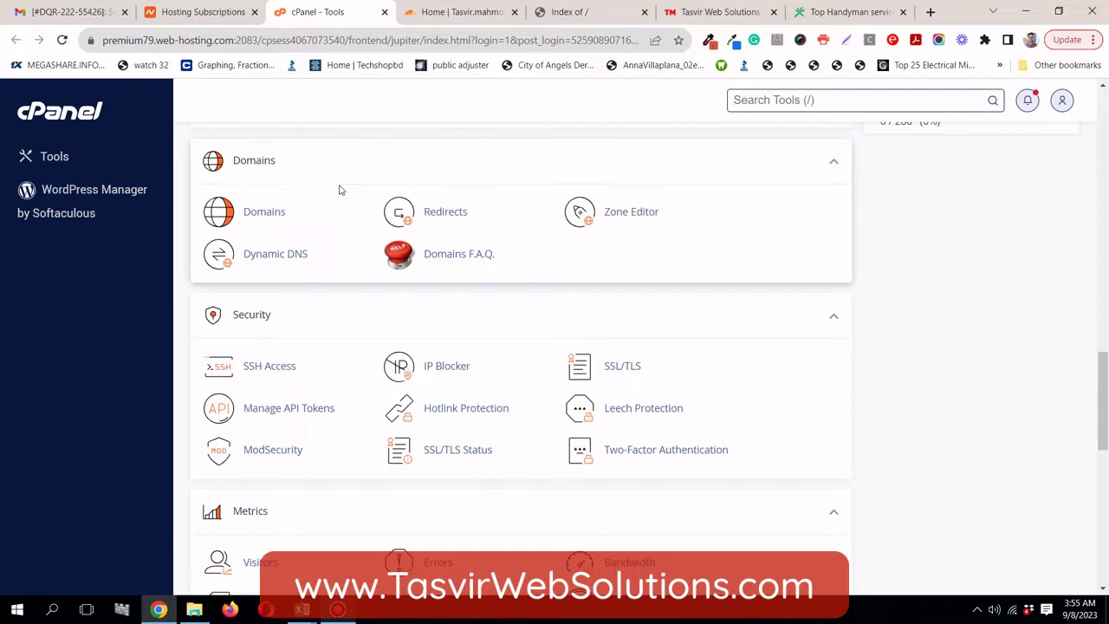
scroll(926, 251, "up", 1)
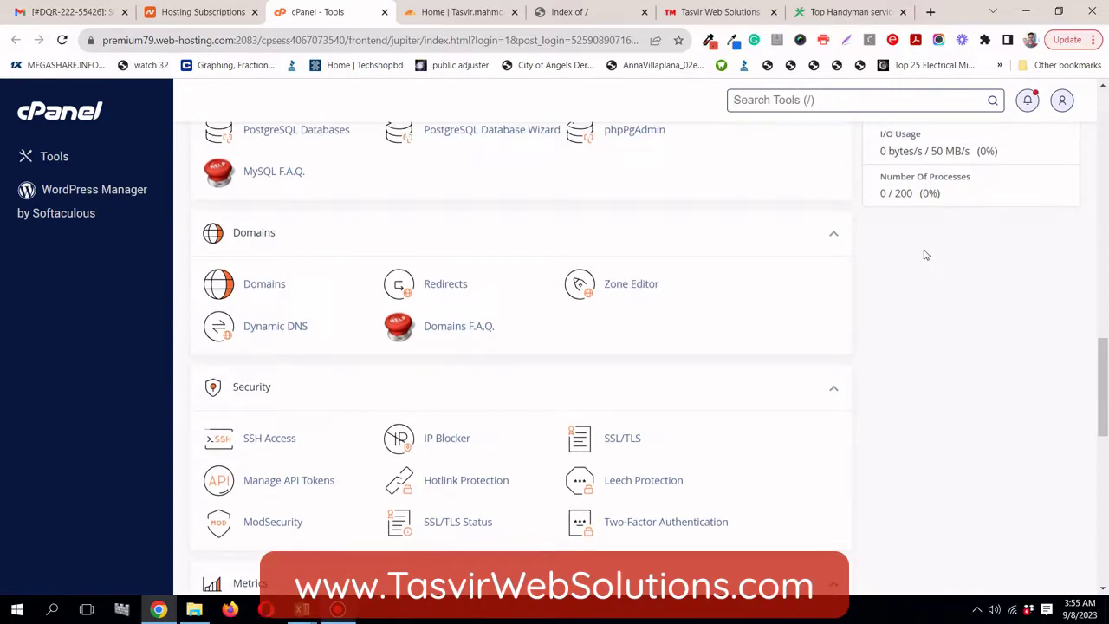
left_click_drag(396, 224, 400, 224)
left_click(271, 288)
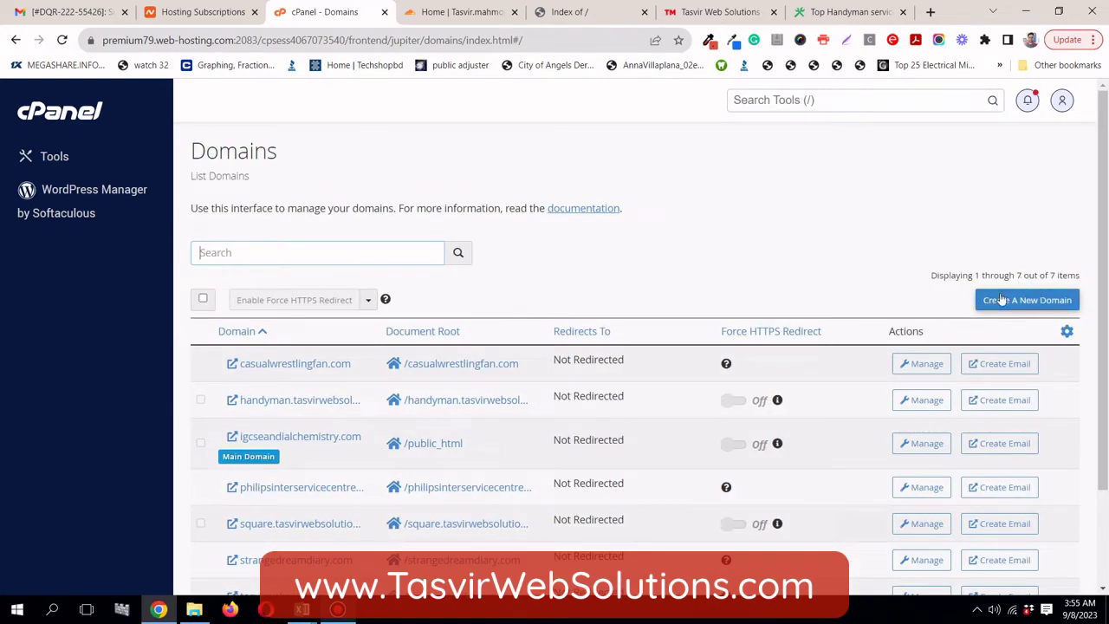
left_click(1037, 304)
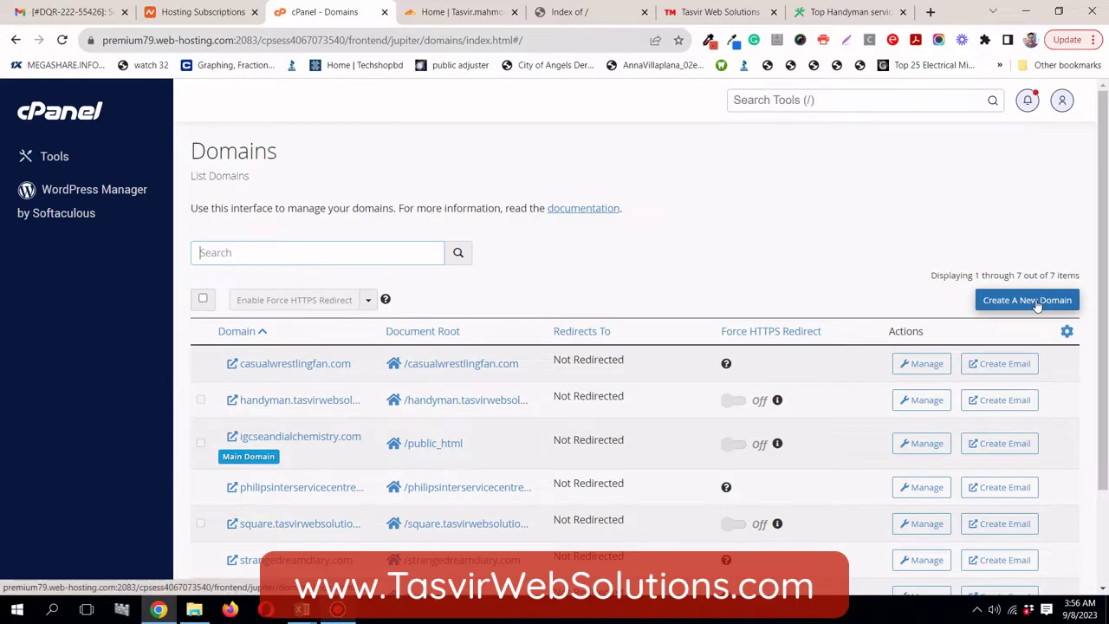
left_click(1063, 304)
left_click(1063, 304)
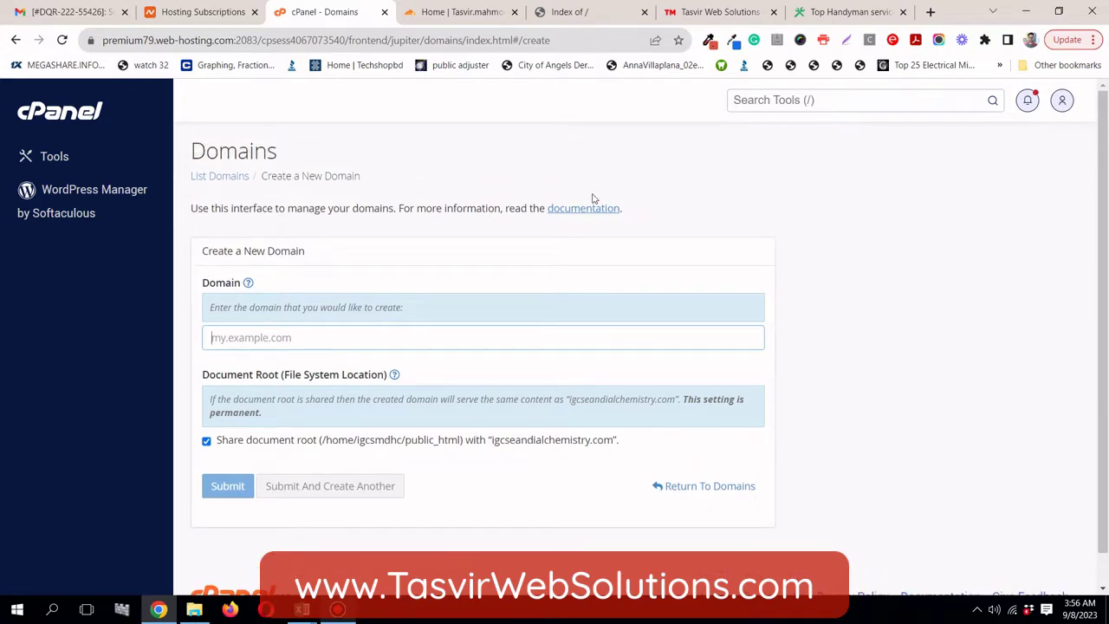
- Copy the main website's address and paste it as the name of the new domain in cPanel
left_click(726, 13)
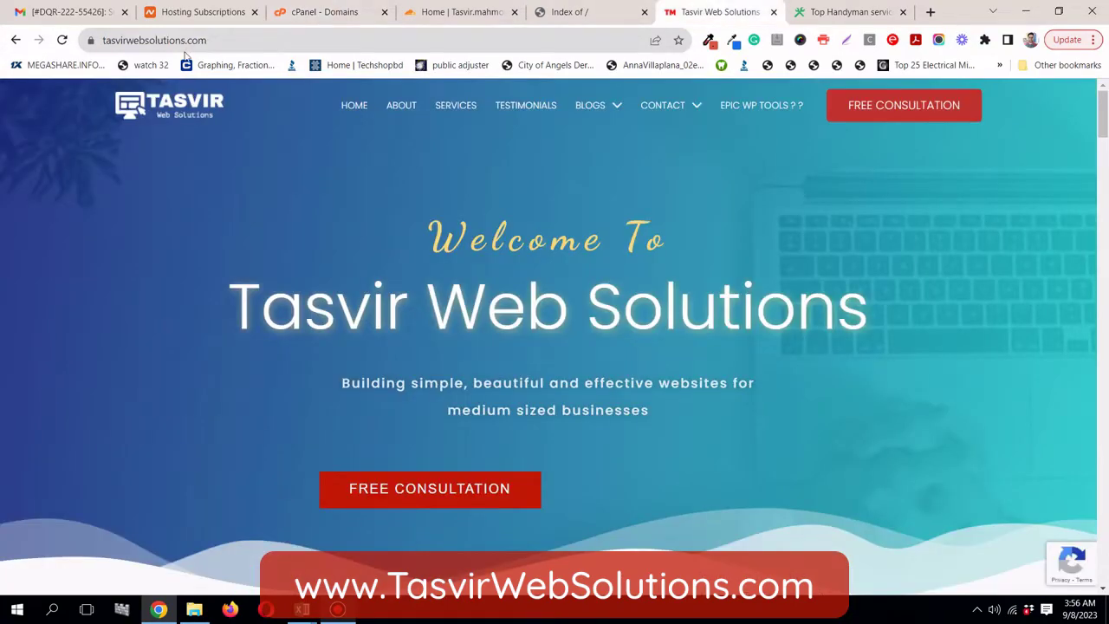
left_click(111, 37)
right_click(109, 40)
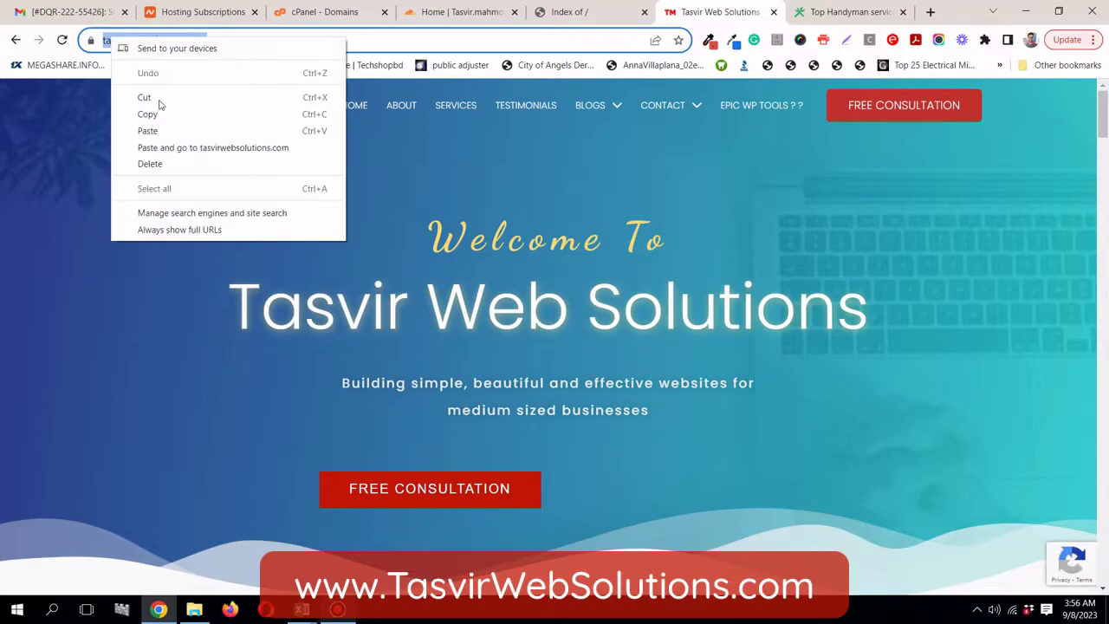
left_click(163, 113)
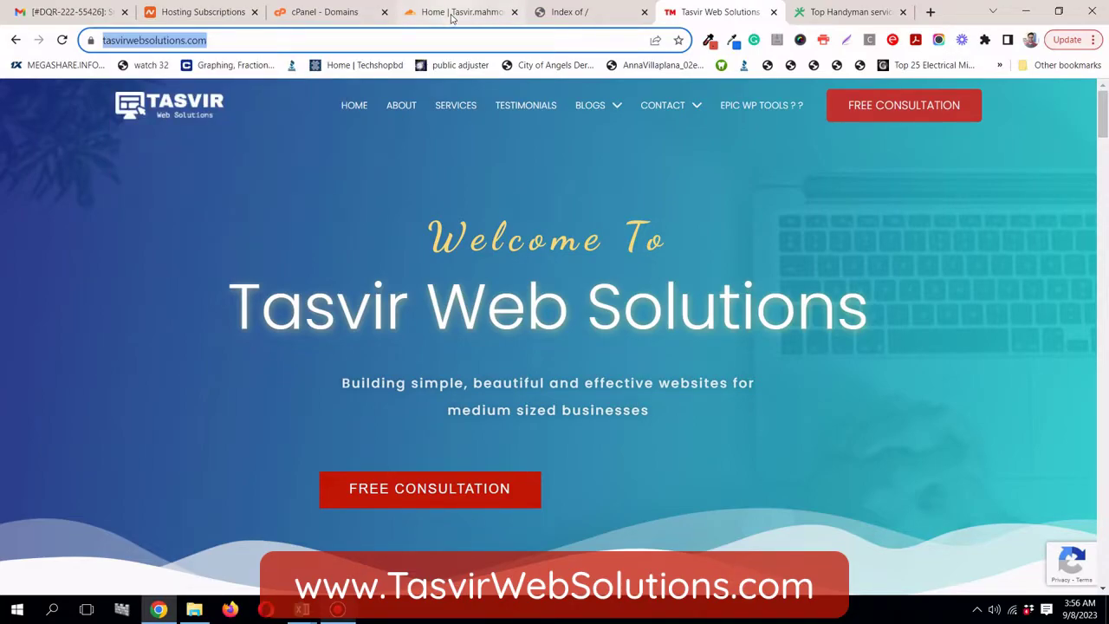
left_click(304, 17)
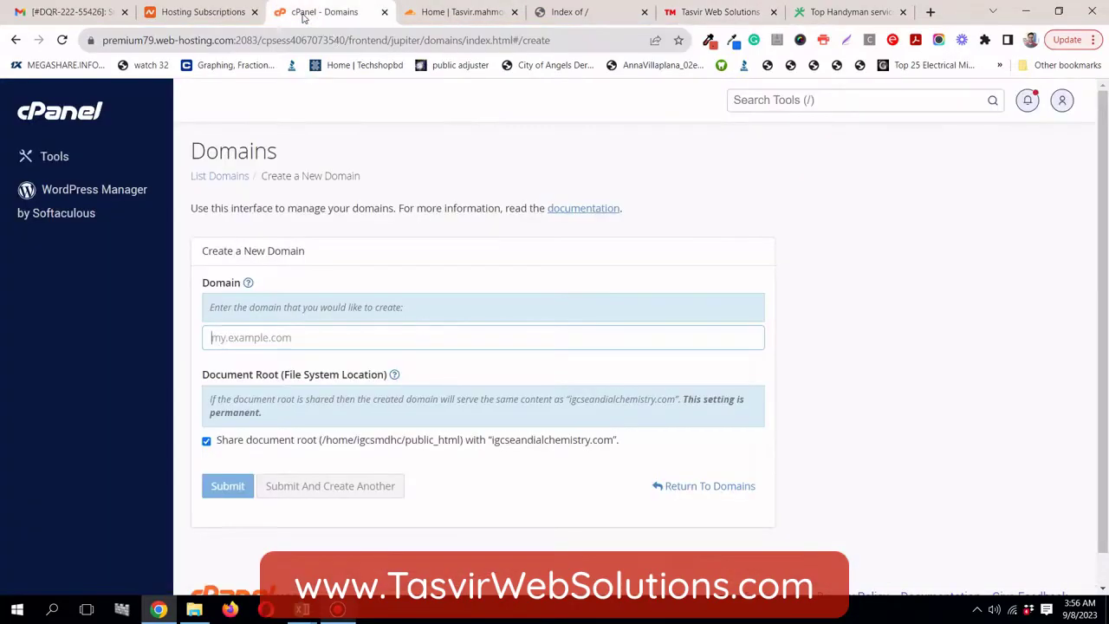
right_click(526, 340)
left_click(568, 421)
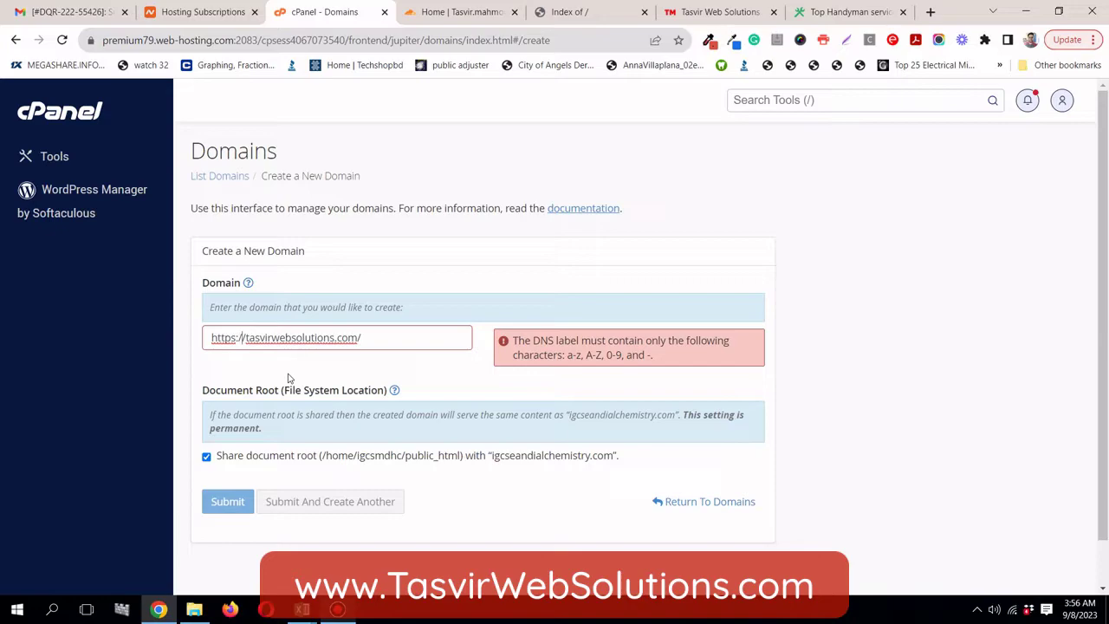
key("BackSpace")
key("BackSpace")
key("BackSpace")
key("BackSpace")
key("BackSpace")
key("BackSpace")
key("BackSpace")
key("BackSpace")
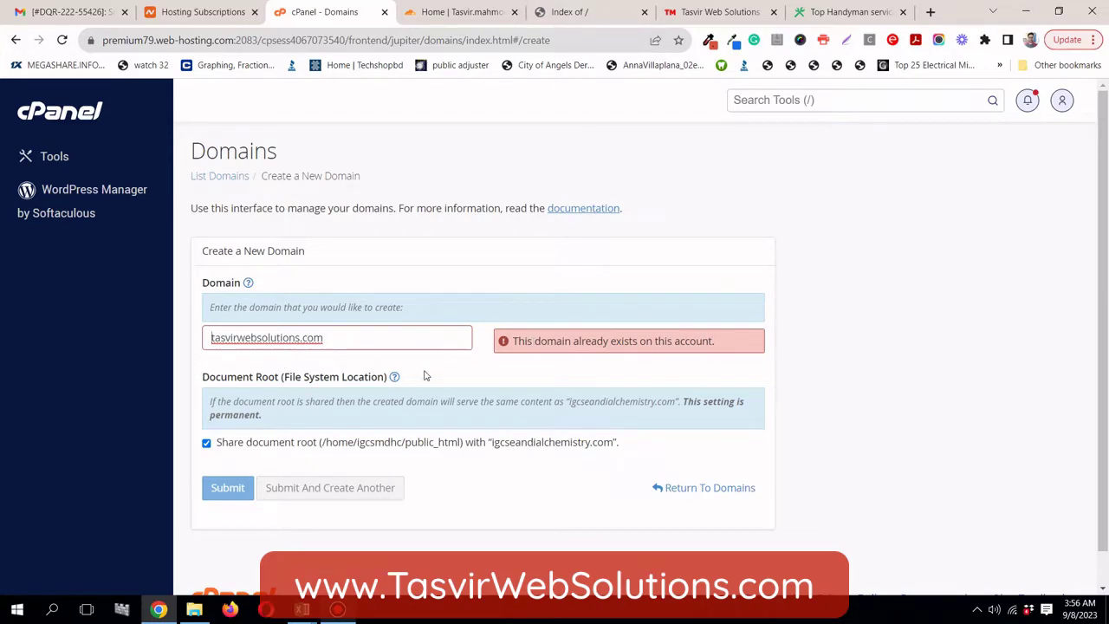
- Create the subdomain sample.tasvirwebsolutions.com with its own unshared document root sample.tasvirwebsolutions.com
type("sa")
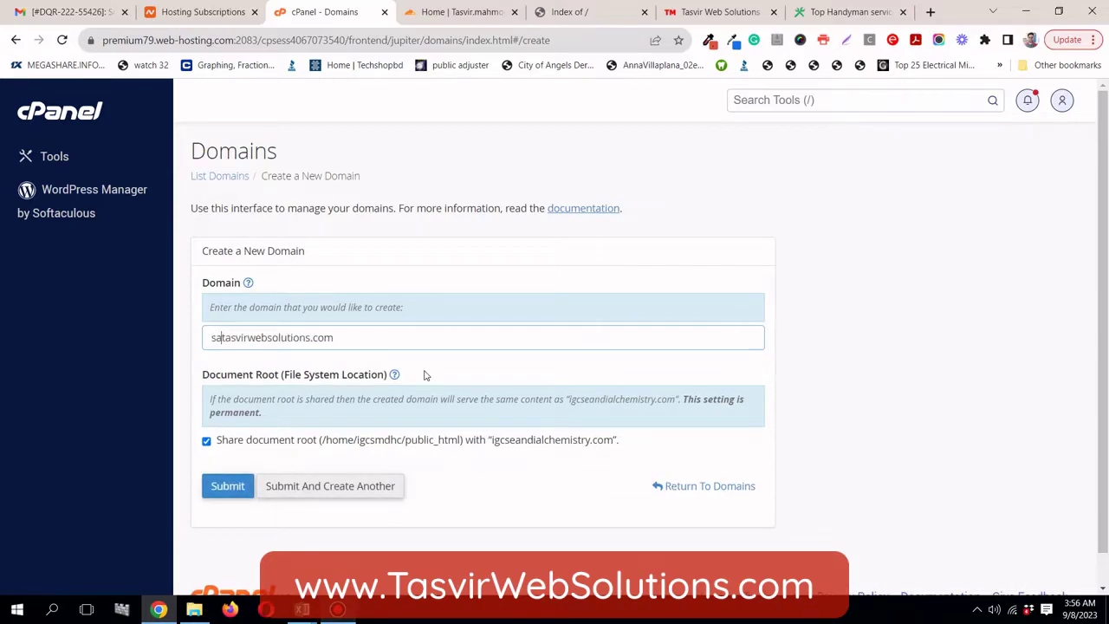
type("mple.")
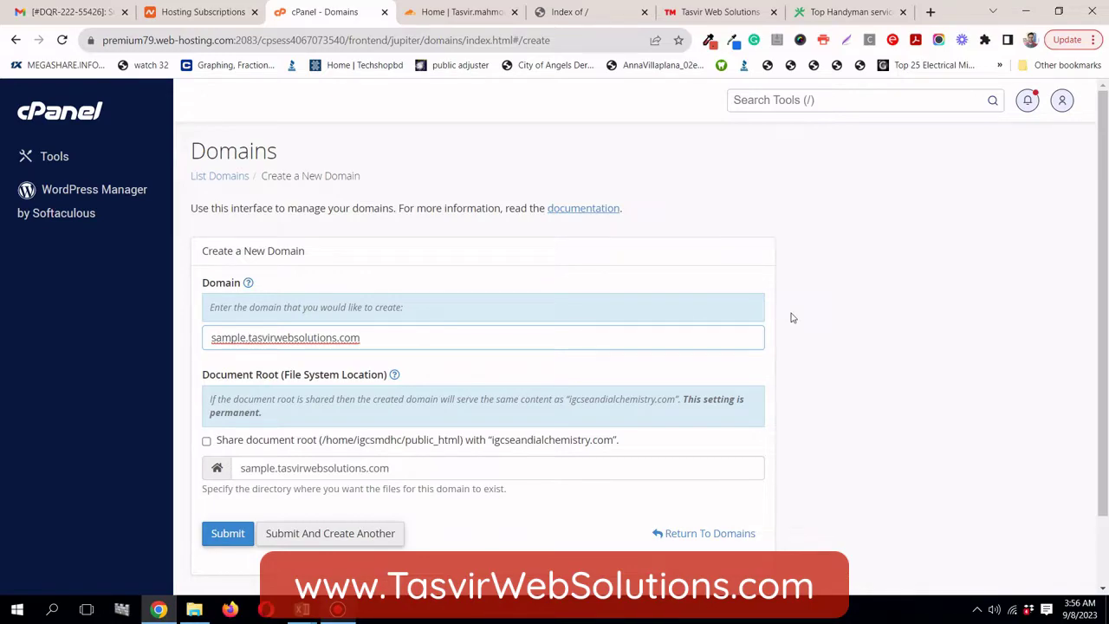
scroll(791, 318, "down", 1)
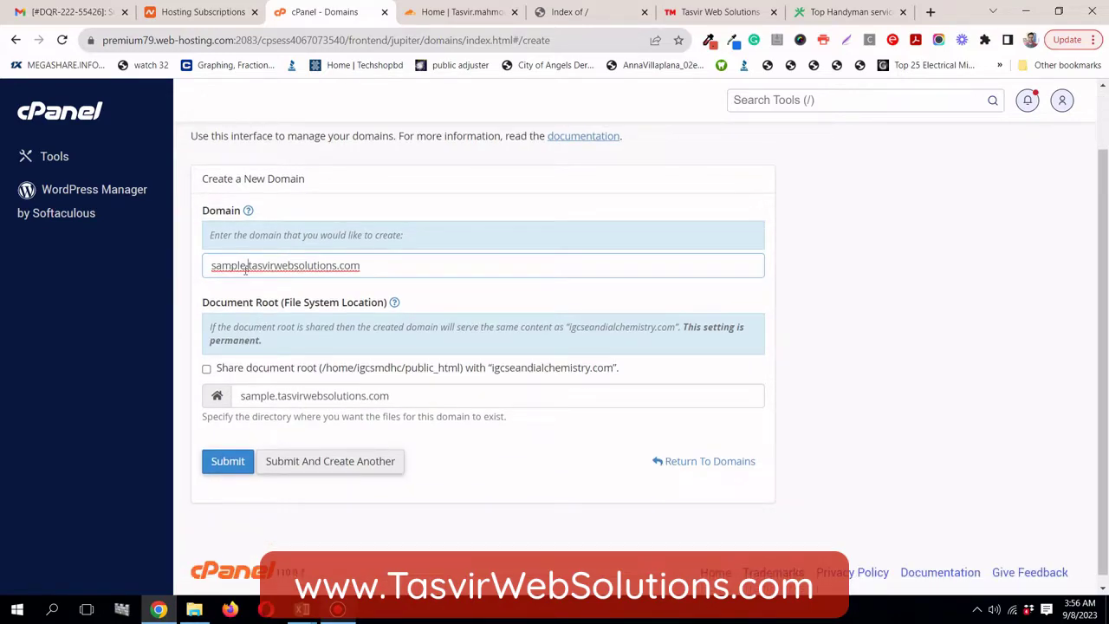
scroll(782, 255, "up", 1)
scroll(782, 256, "down", 1)
left_click(221, 462)
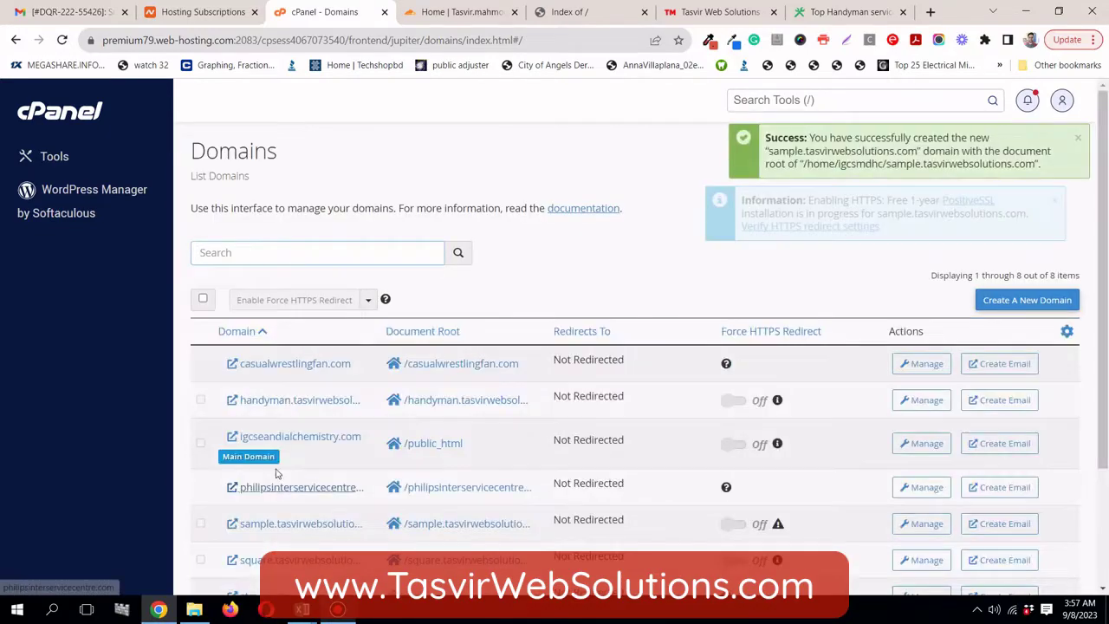
- Inspect the sample subdomain's document root folder in File Manager, close it, and open the subdomain's website
scroll(192, 433, "down", 2)
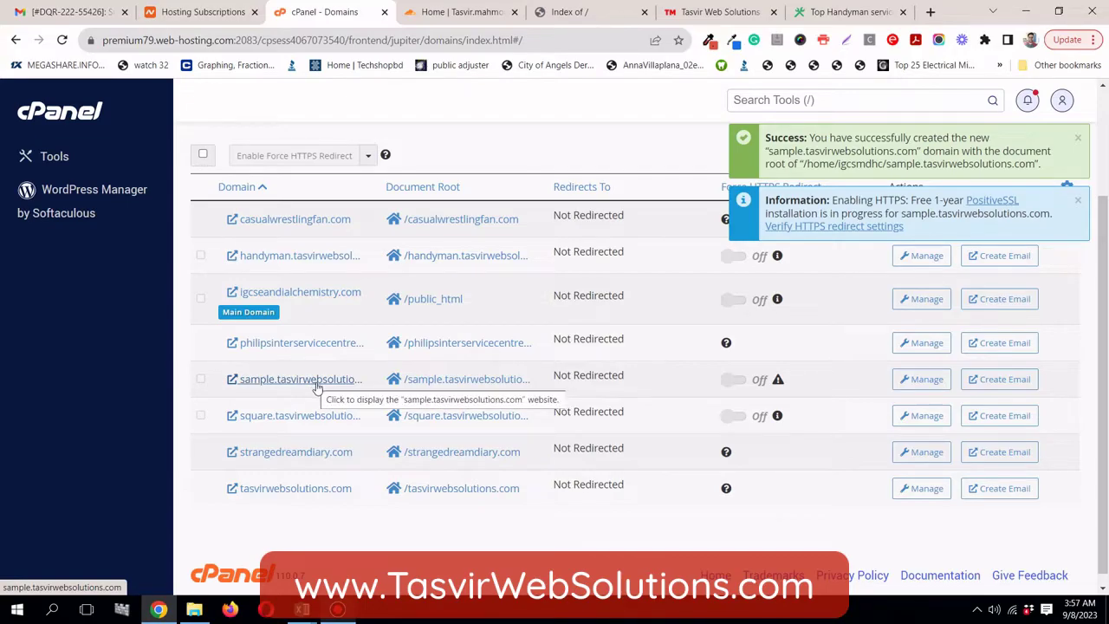
left_click(433, 383)
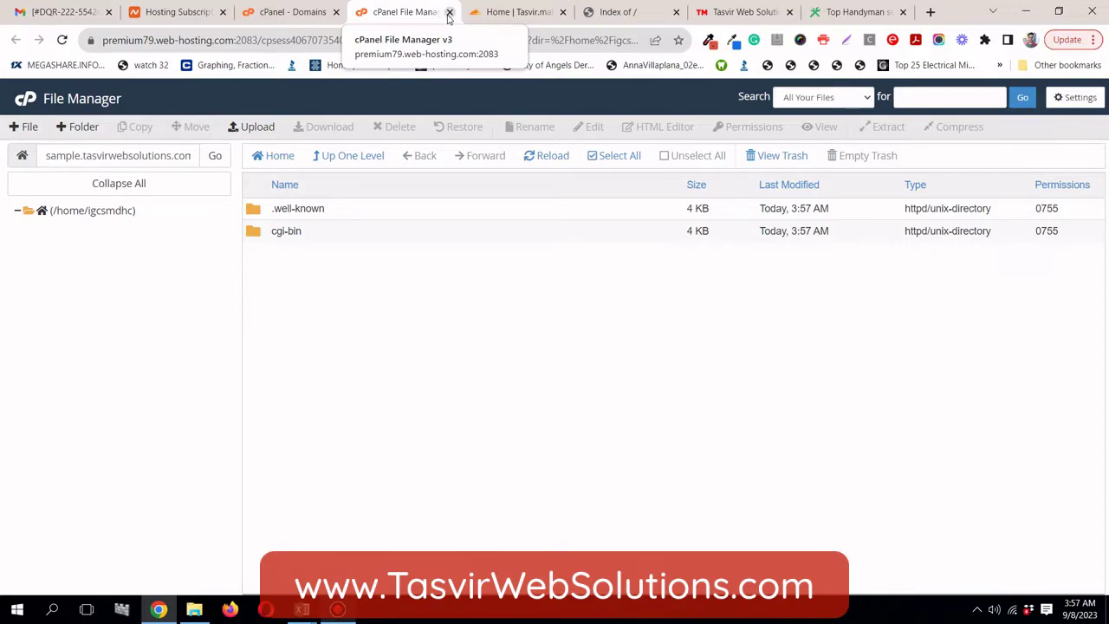
left_click(448, 12)
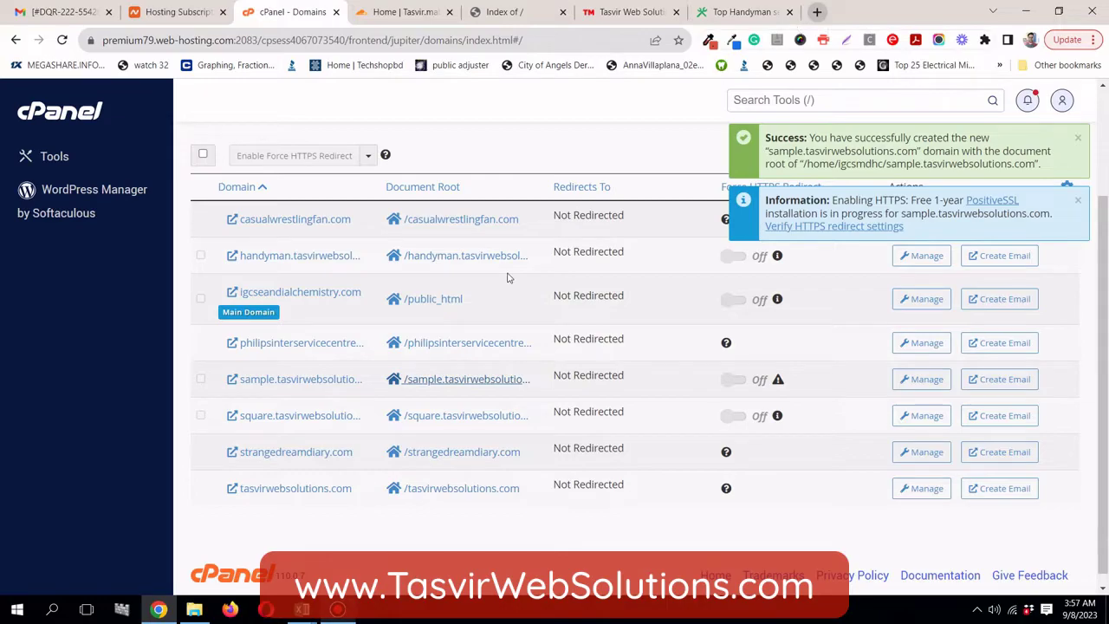
left_click(300, 386)
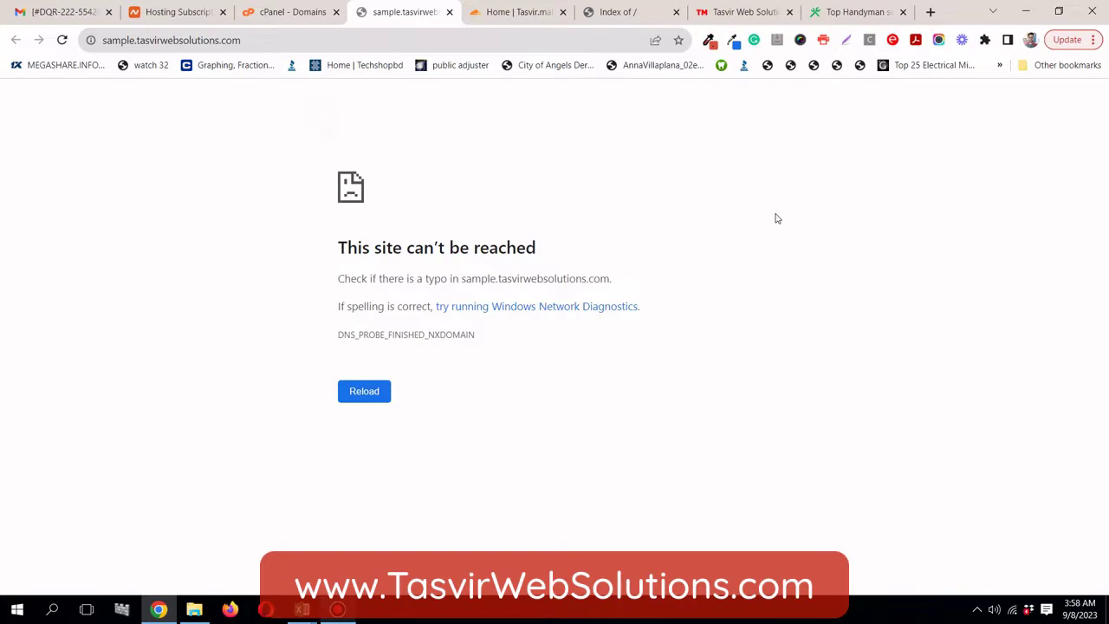
- Reload the sample subdomain's page, switch to Gmail and read the A record's type, name and content in the Namecheap support email
key("F5")
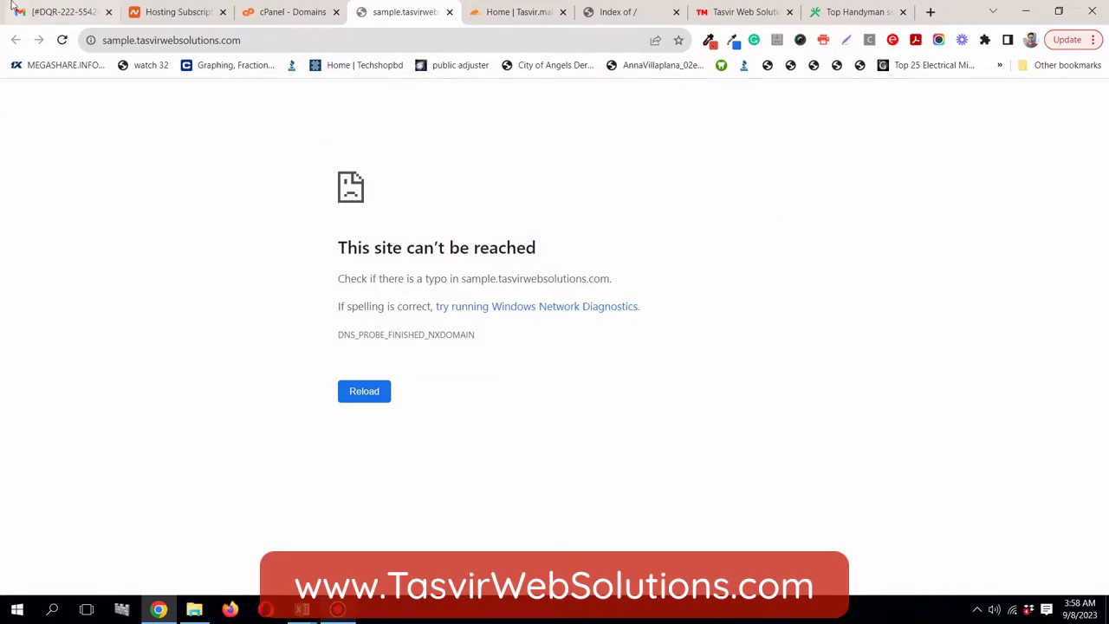
left_click(45, 13)
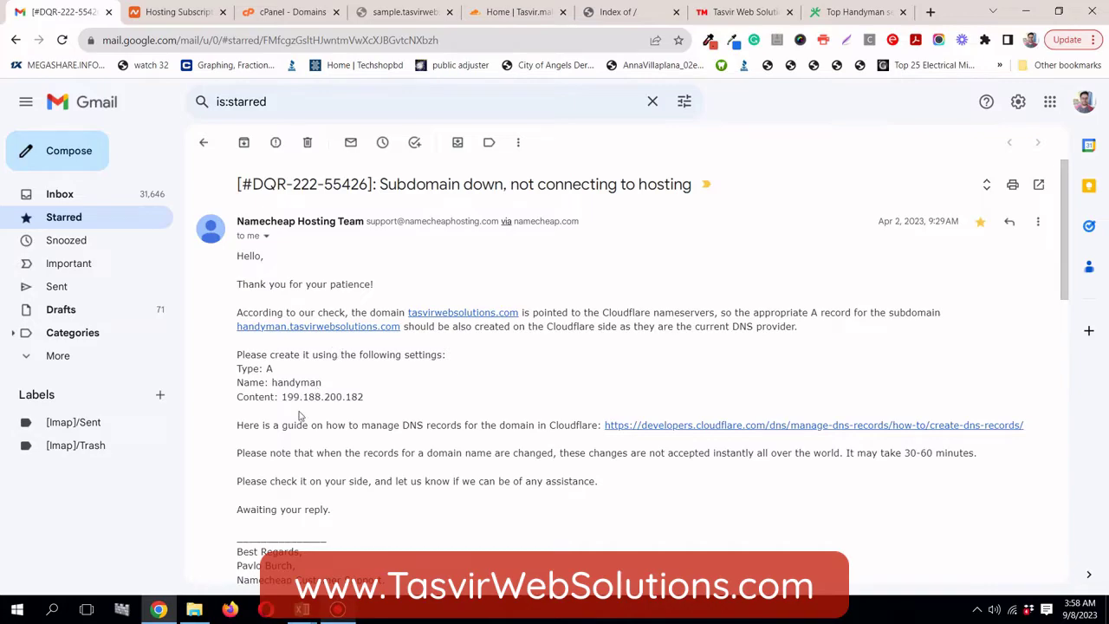
left_click_drag(237, 350, 345, 396)
left_click(285, 389)
left_click_drag(272, 384, 329, 388)
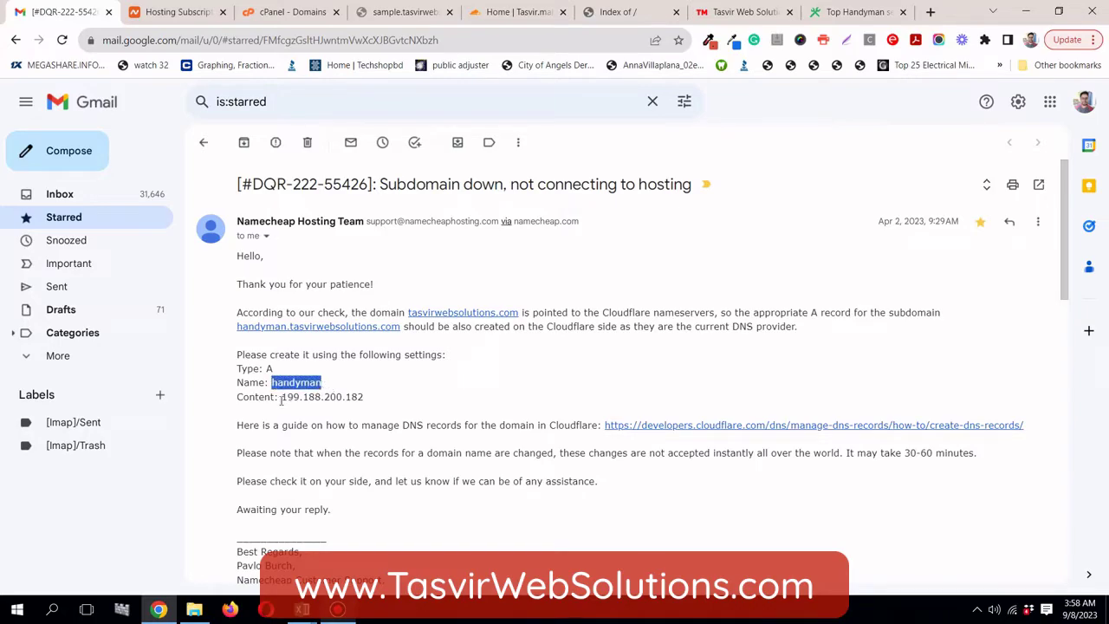
left_click_drag(284, 397, 362, 397)
left_click(362, 397)
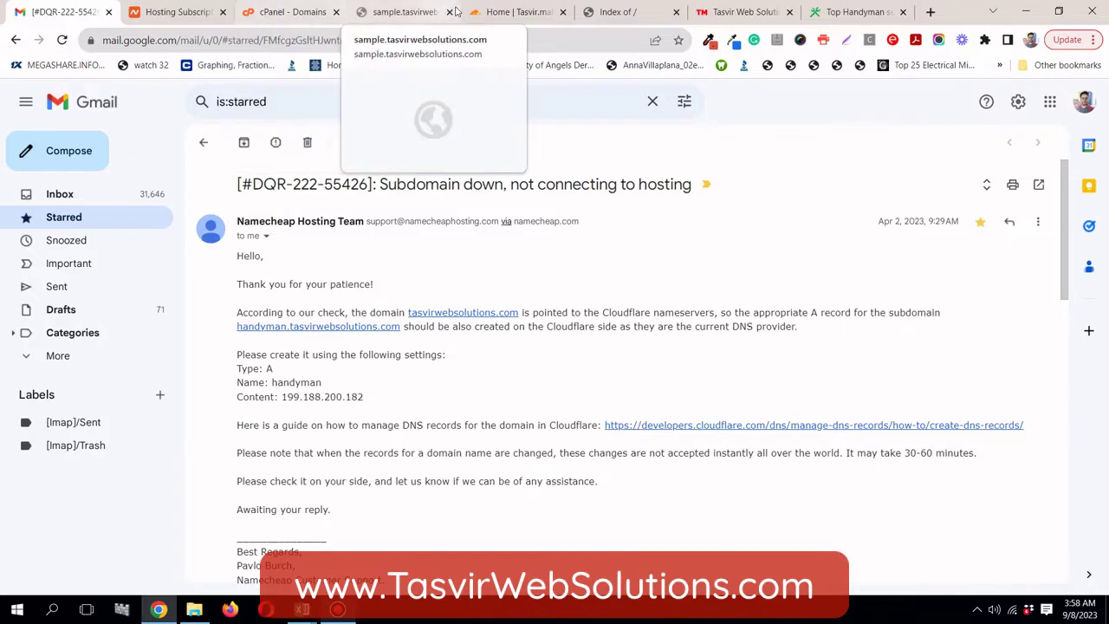
- Switch to Cloudflare and open the DNS records of tasvirwebsolutions.com
left_click(510, 10)
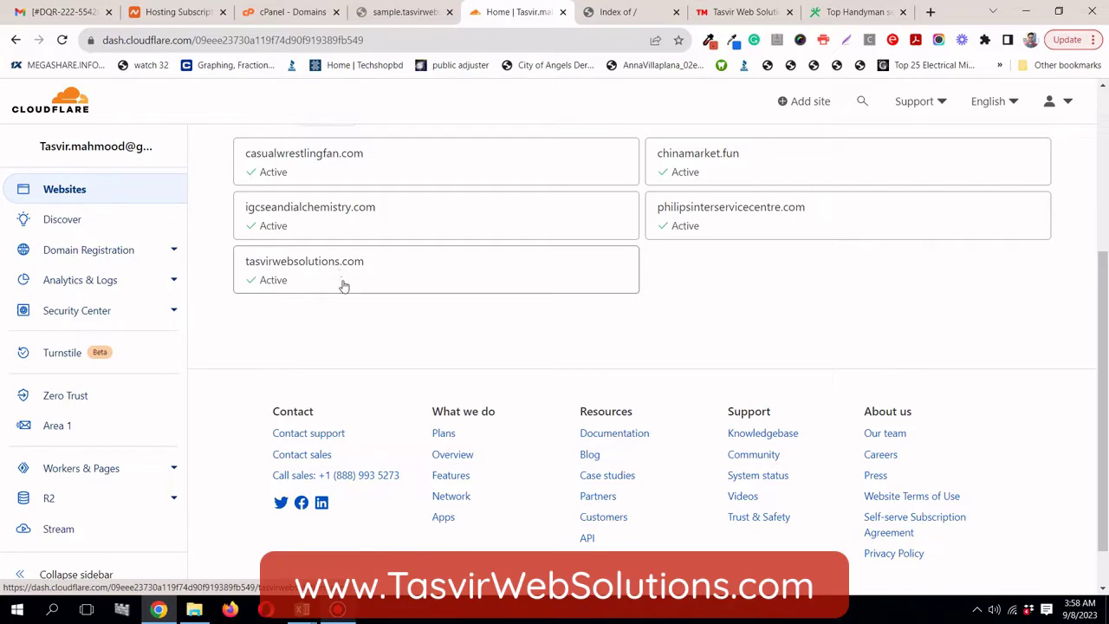
left_click(344, 286)
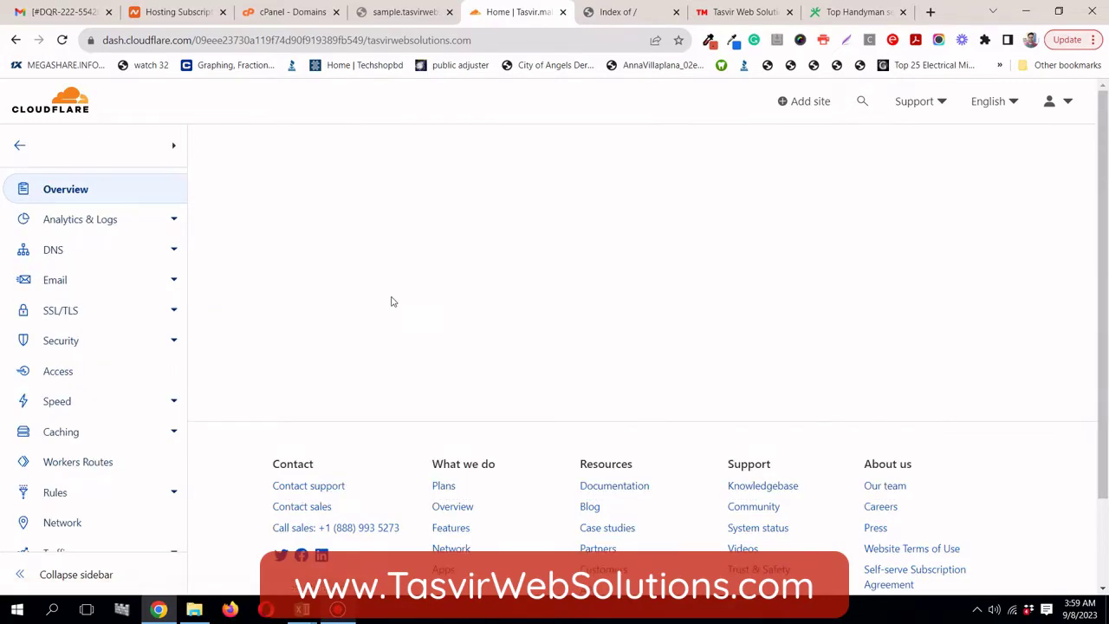
left_click(172, 251)
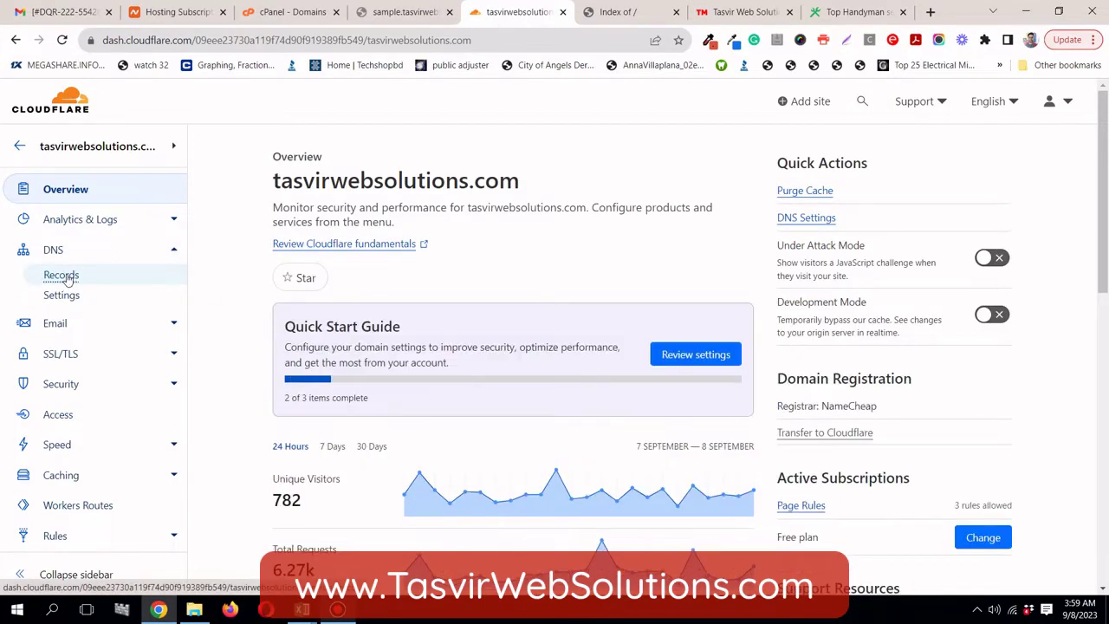
left_click(62, 276)
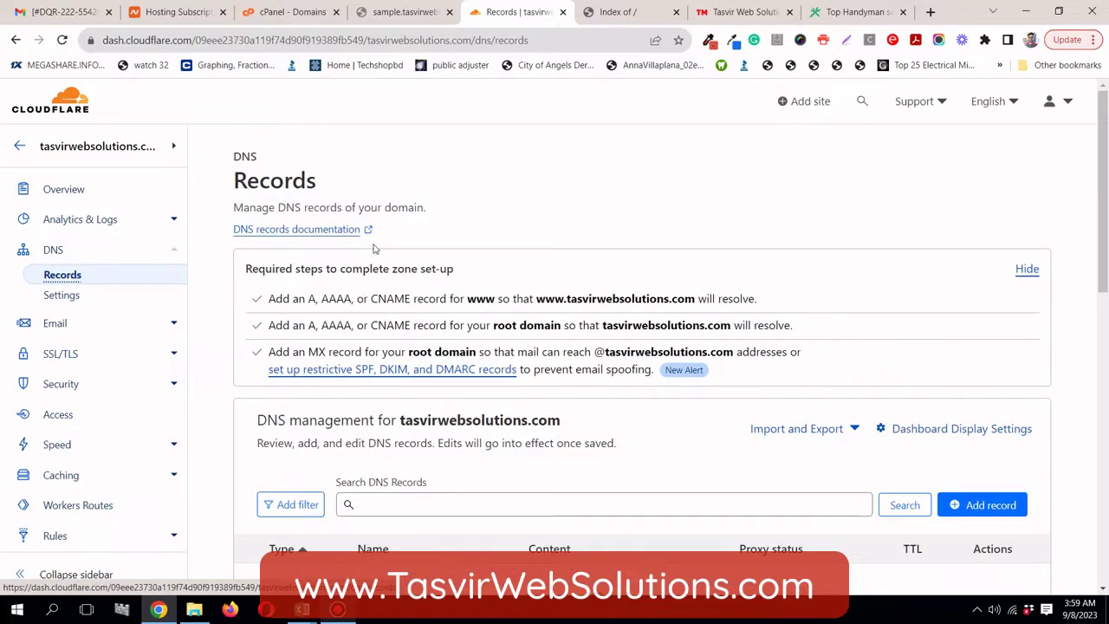
scroll(779, 256, "down", 3)
scroll(780, 251, "down", 1)
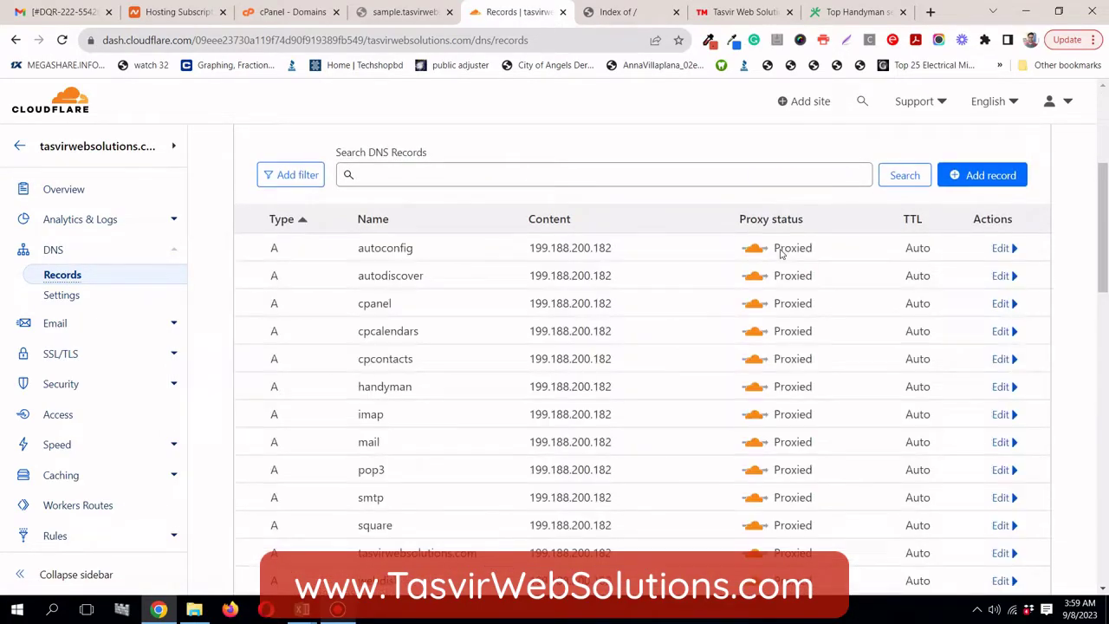
scroll(780, 250, "up", 1)
scroll(779, 249, "up", 1)
scroll(711, 247, "down", 1)
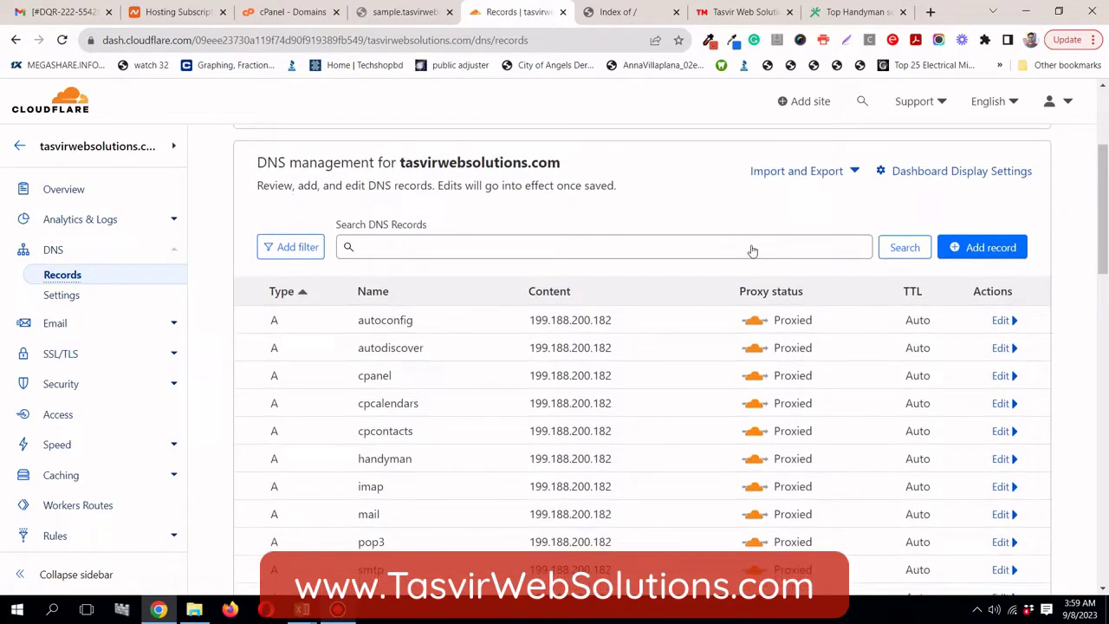
- Check the support email again and start a new type A record in Cloudflare with the name sample
left_click(52, 12)
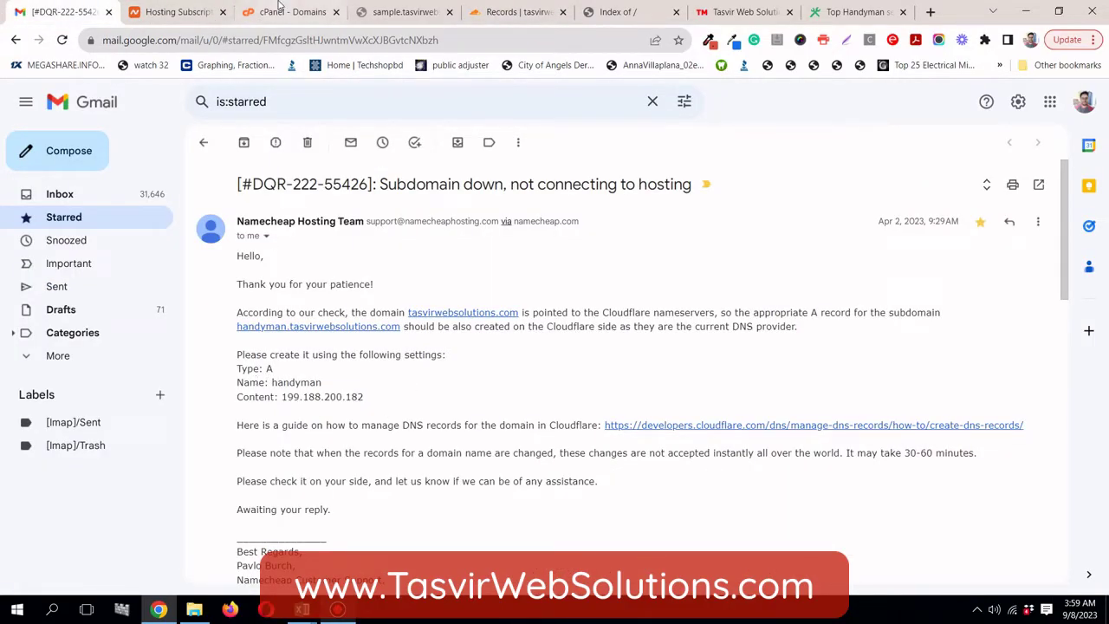
left_click(482, 14)
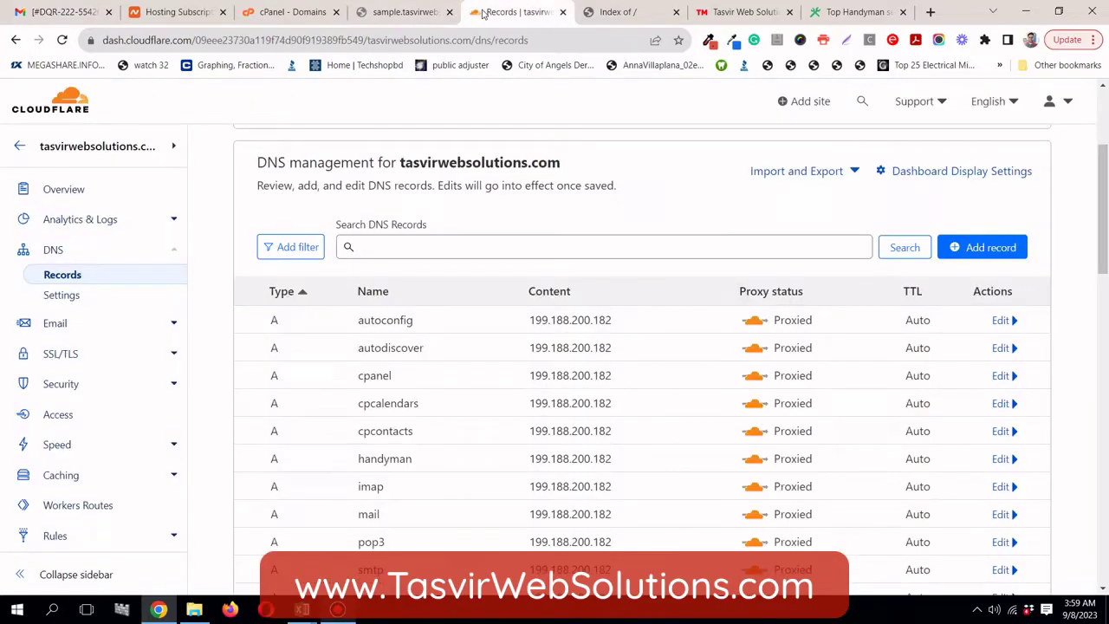
scroll(870, 227, "up", 1)
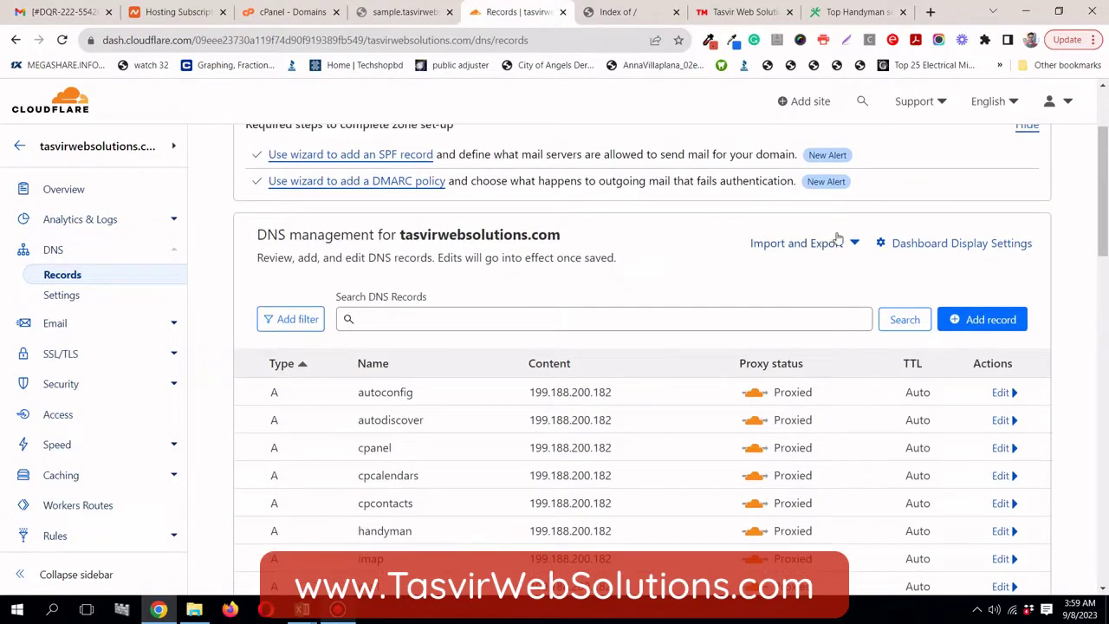
left_click(985, 319)
scroll(730, 286, "down", 1)
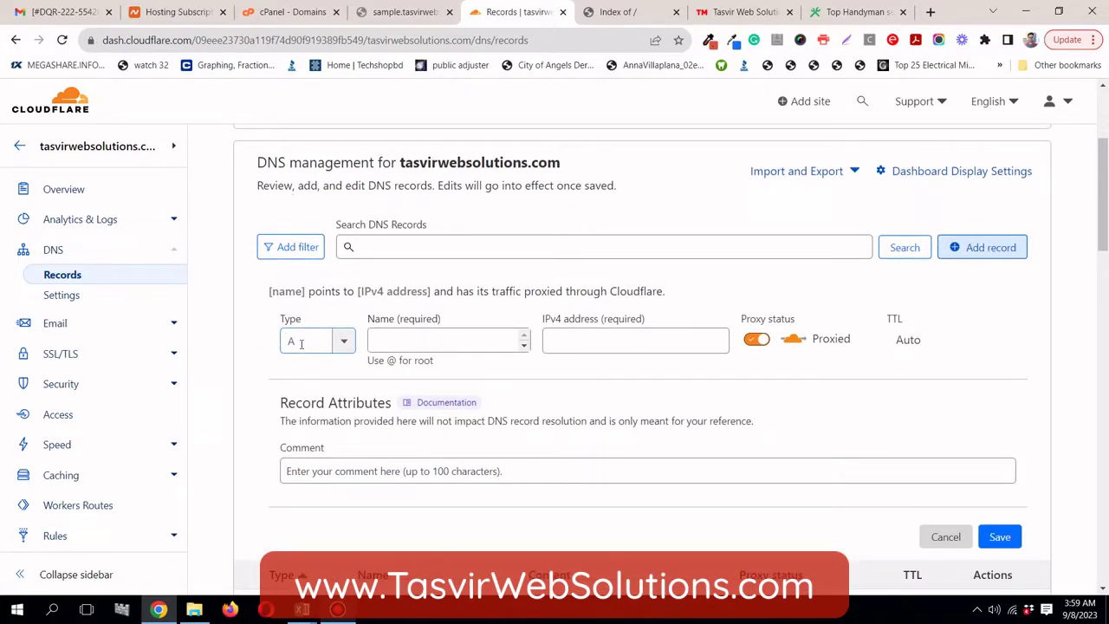
left_click(458, 343)
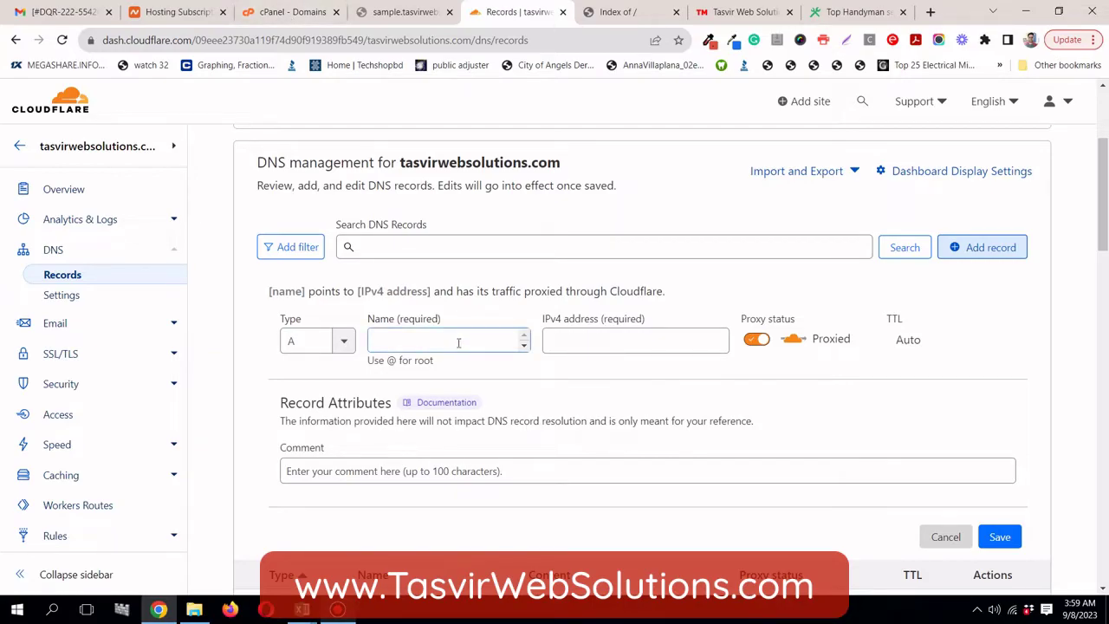
left_click(293, 11)
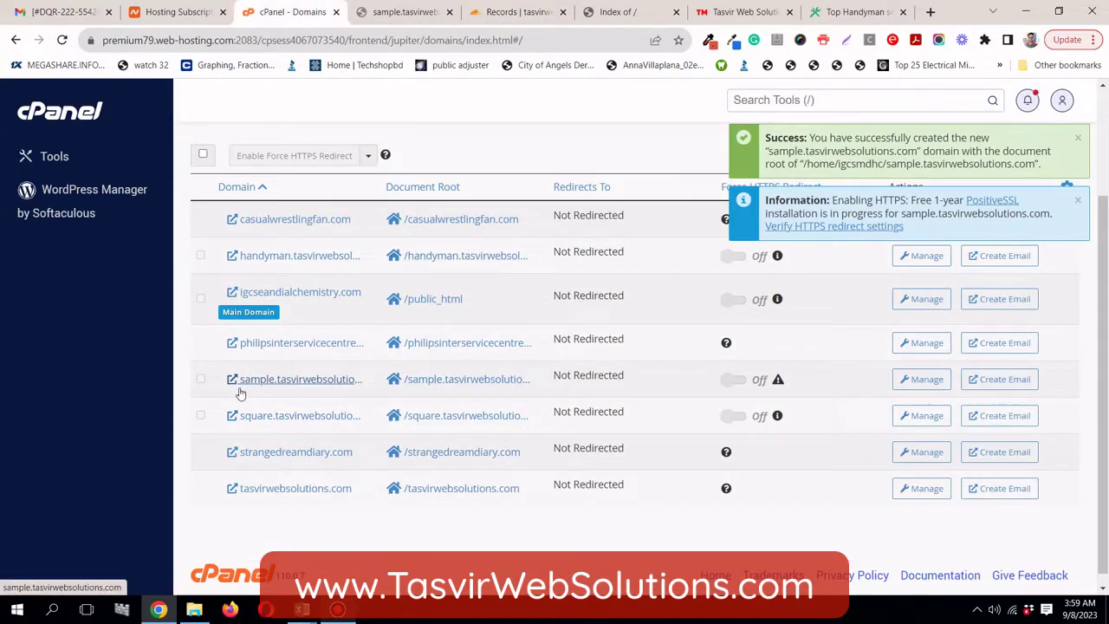
left_click(425, 12)
left_click(518, 12)
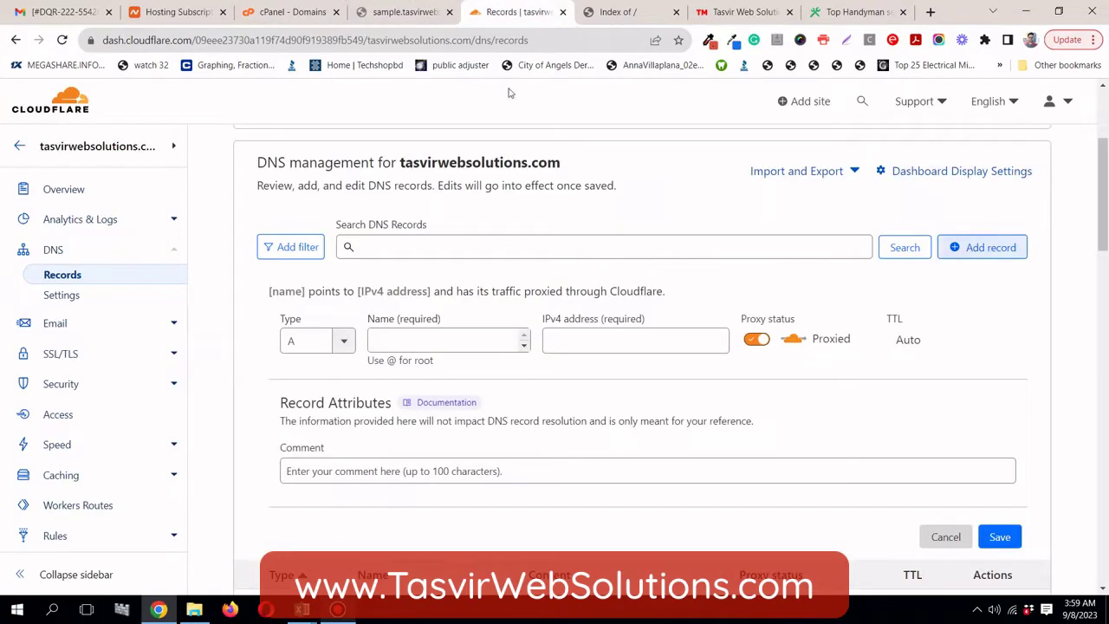
left_click(433, 338)
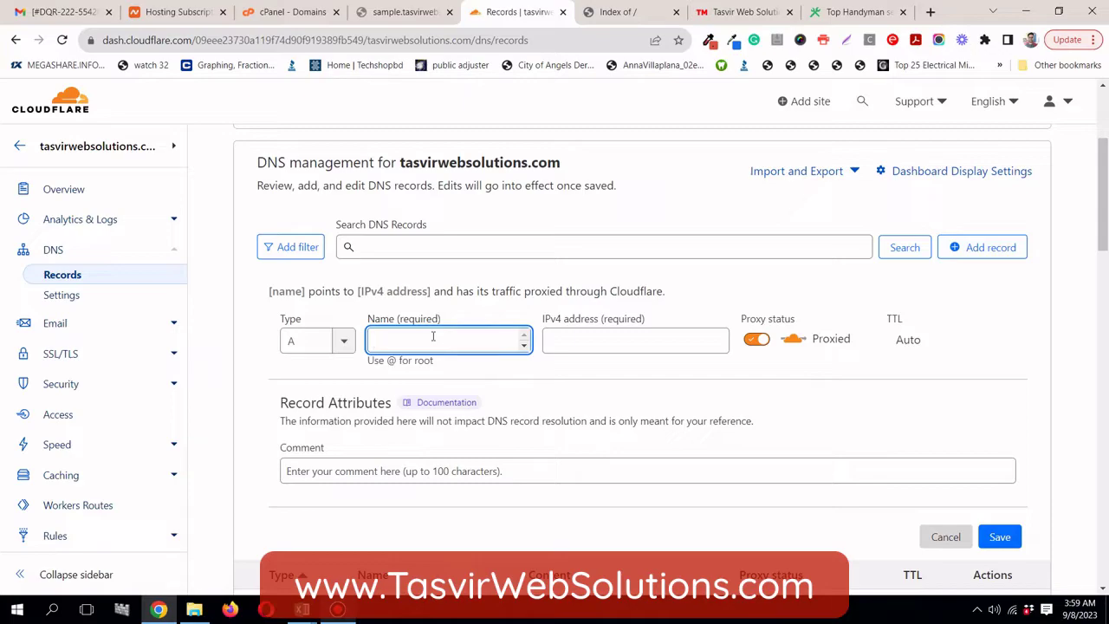
type("sample")
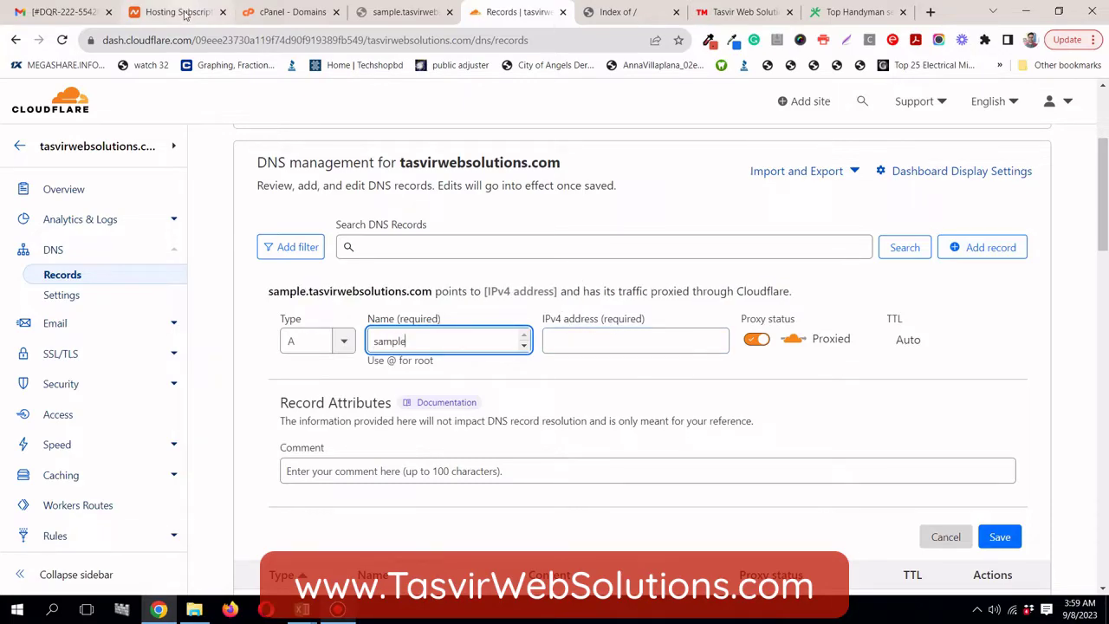
- Switch to cPanel, dismiss the notifications on the Domains page and open the main tools page
left_click(251, 11)
scroll(722, 223, "up", 2)
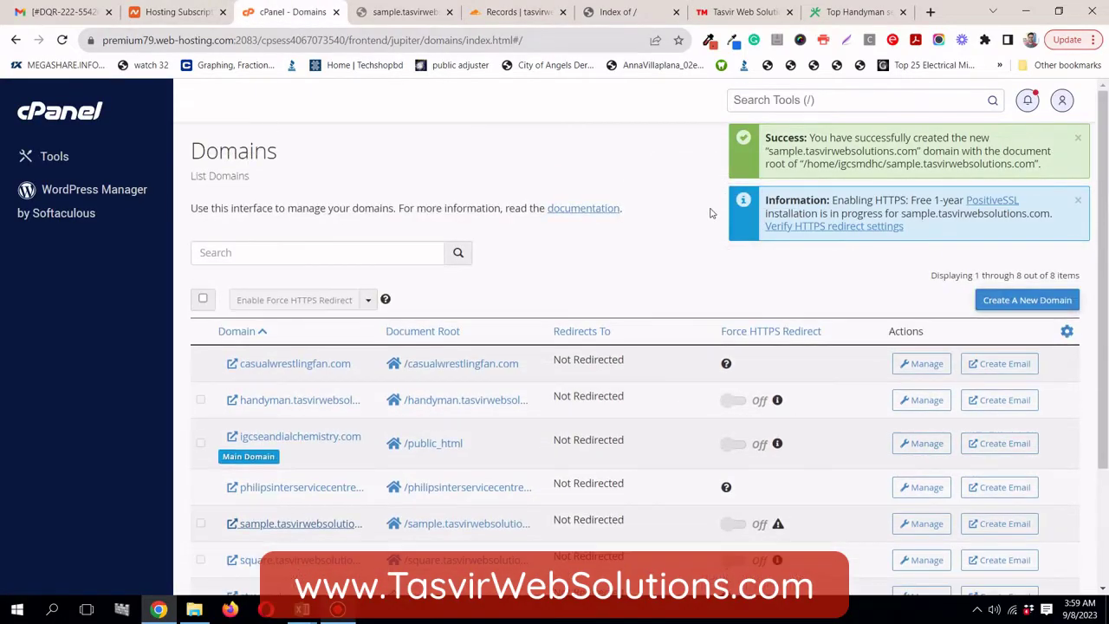
left_click(1077, 138)
left_click(1077, 138)
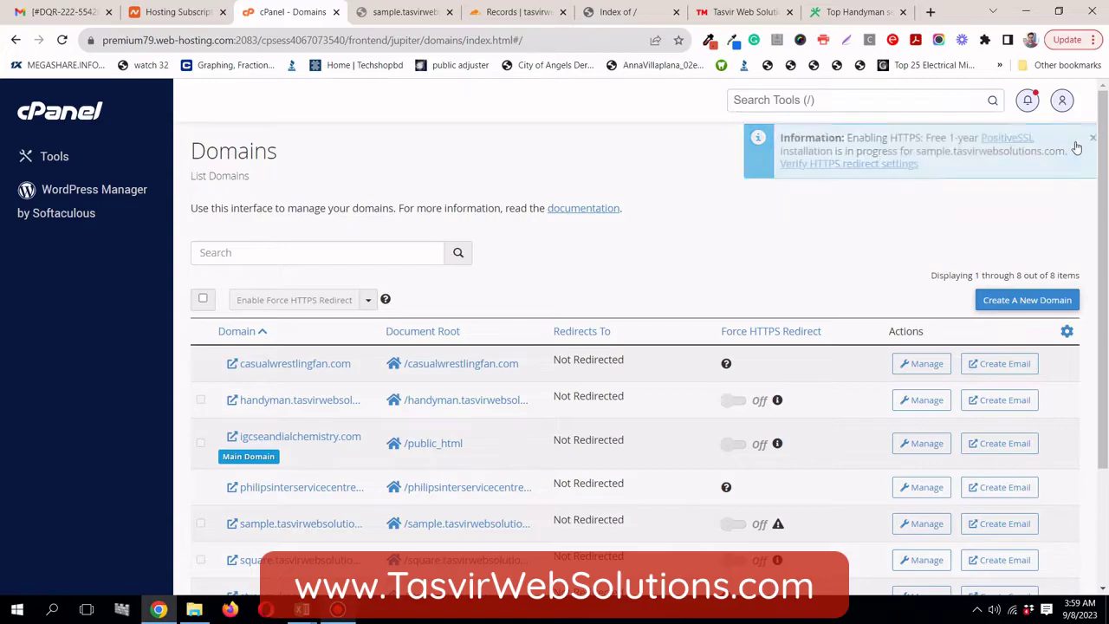
left_click(76, 117)
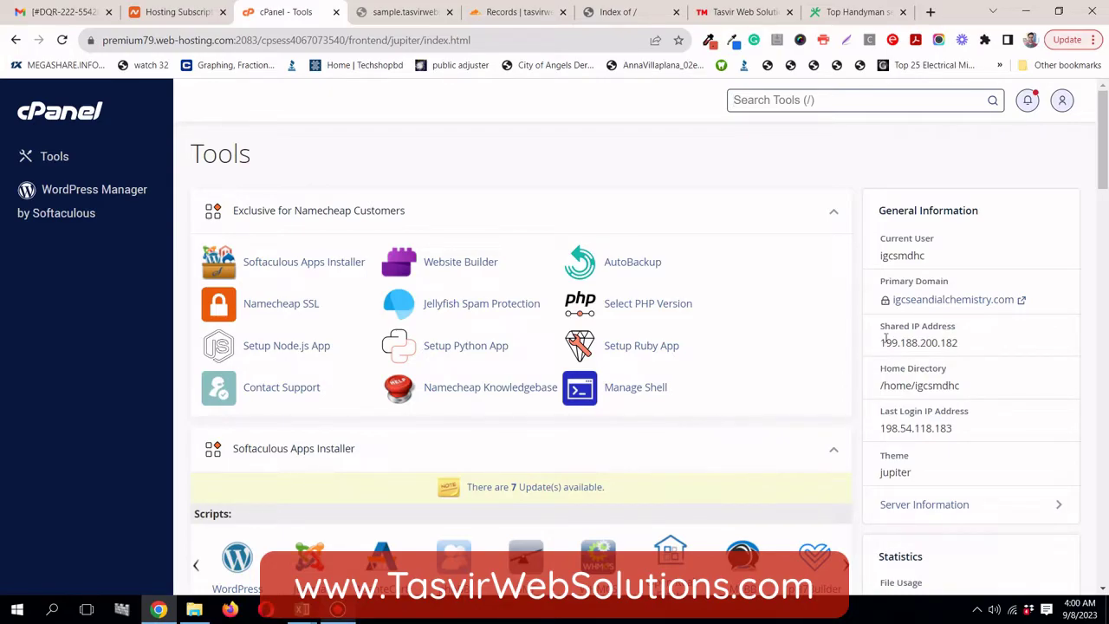
- Copy the hosting account's shared IP address from the general information, checking it against the support email
left_click_drag(878, 343, 958, 344)
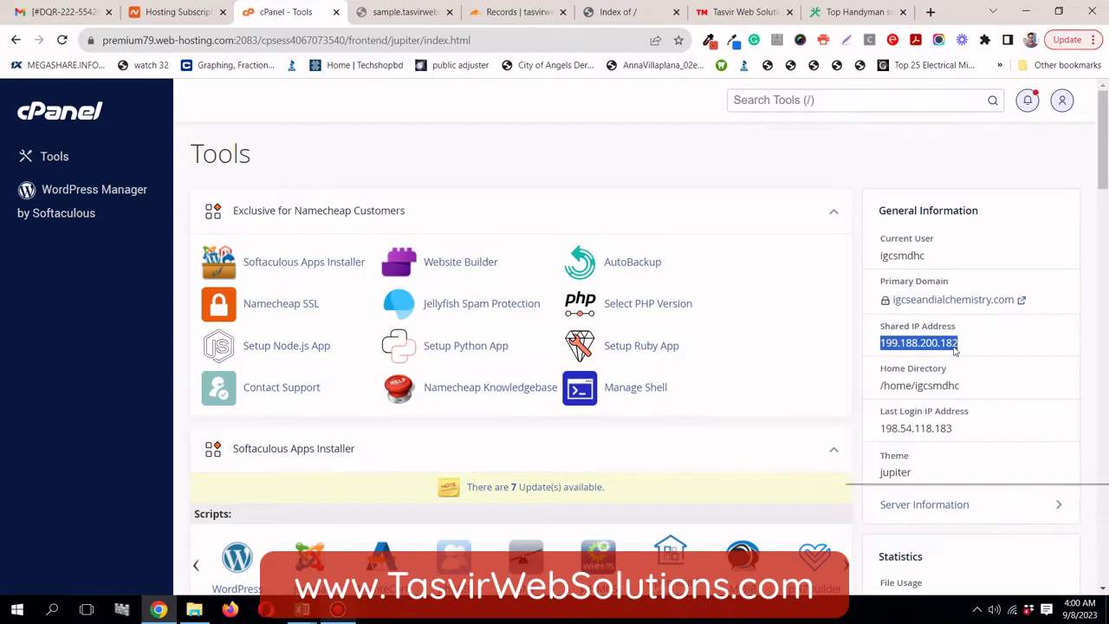
right_click(957, 350)
left_click(959, 358)
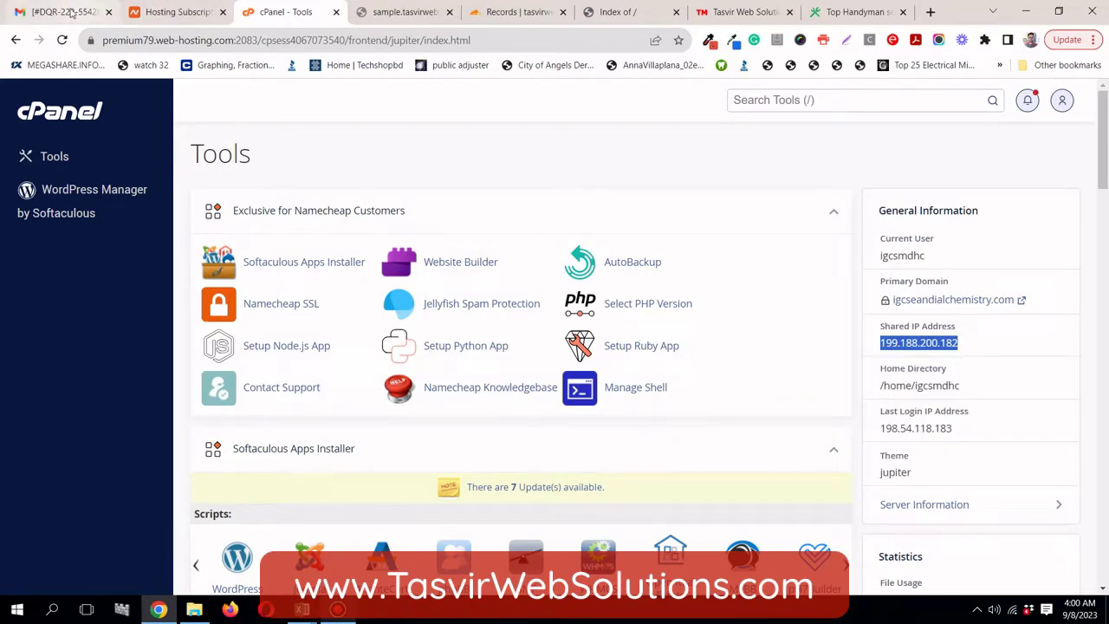
left_click(59, 12)
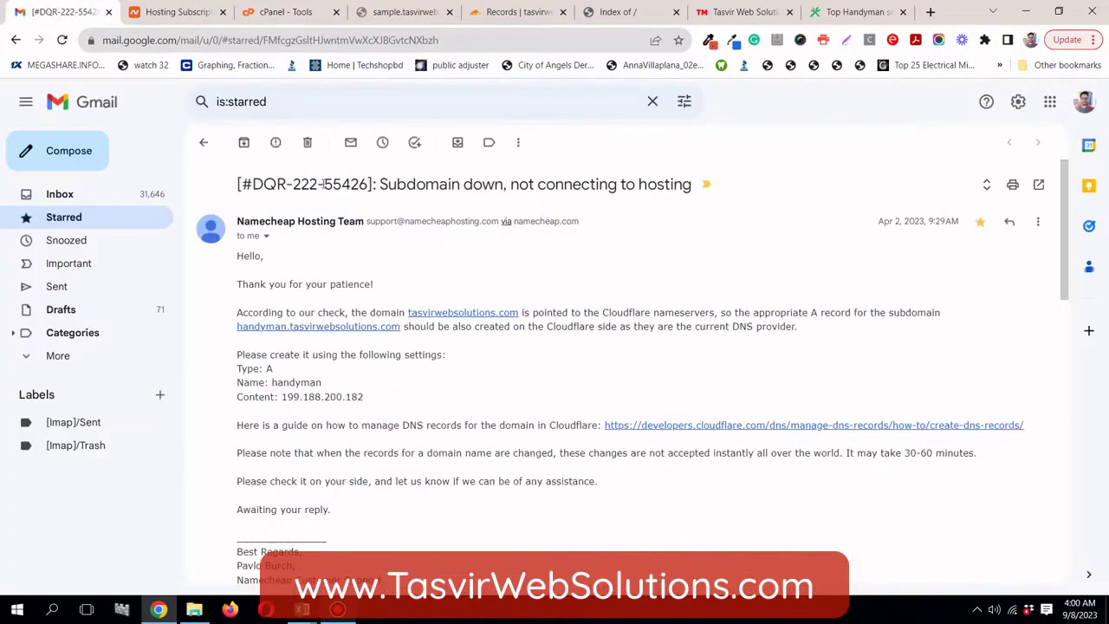
left_click(266, 17)
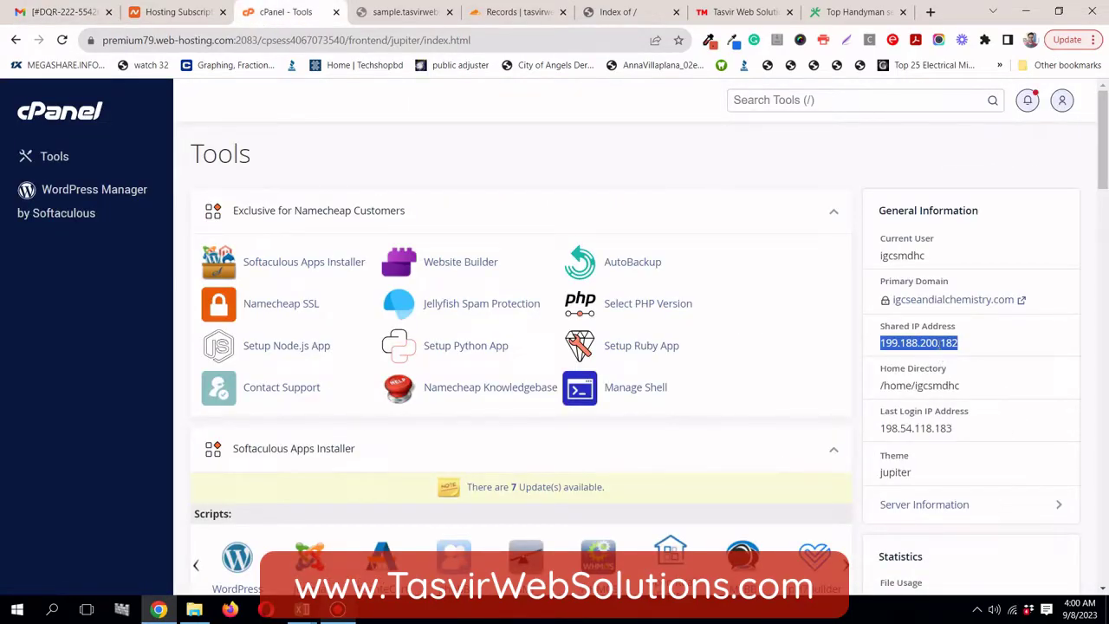
right_click(953, 347)
left_click(949, 355)
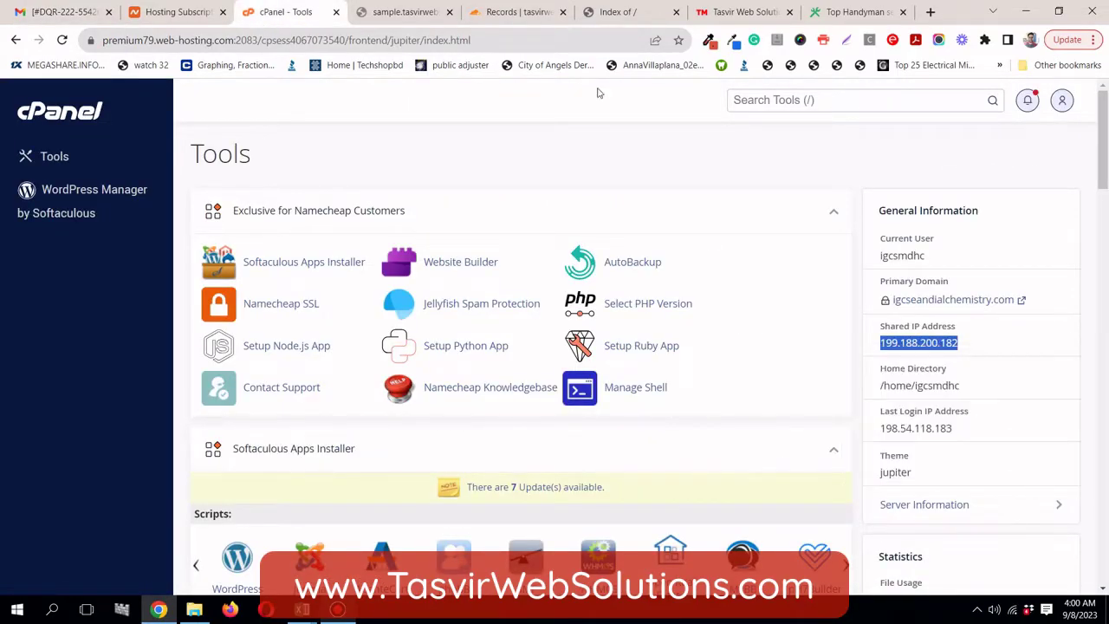
- Switch to Cloudflare, paste 199.188.200.182 as the IPv4 address of the sample A record and save the record
left_click(519, 16)
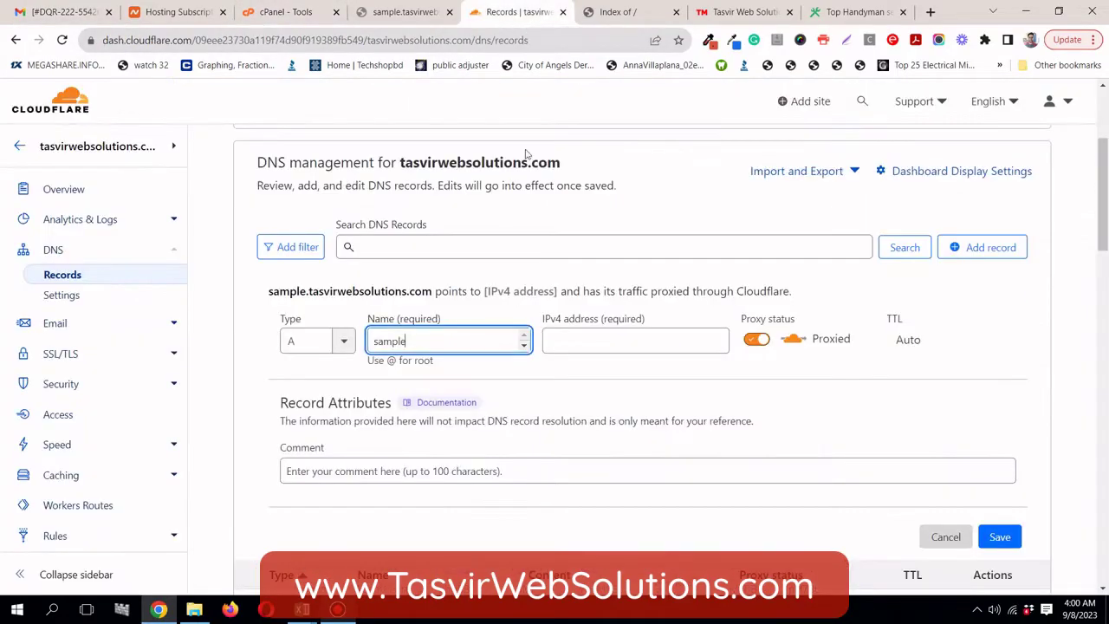
right_click(624, 329)
left_click(664, 433)
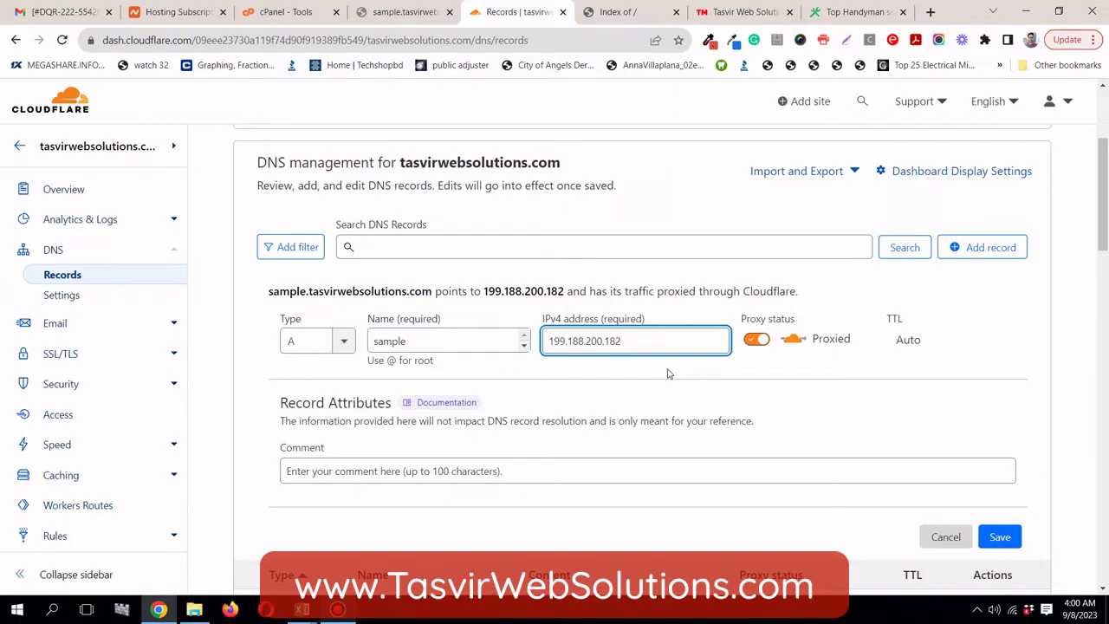
left_click(1009, 539)
left_click(1010, 539)
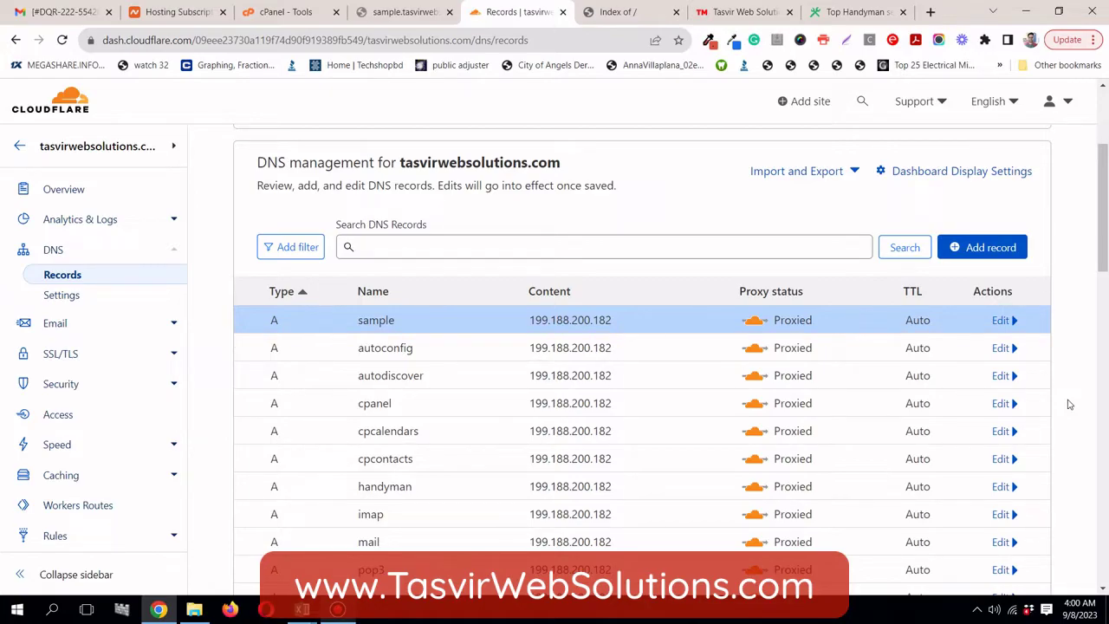
- View the square and sample subdomains' pages and look through the tools listed in cPanel
left_click(617, 12)
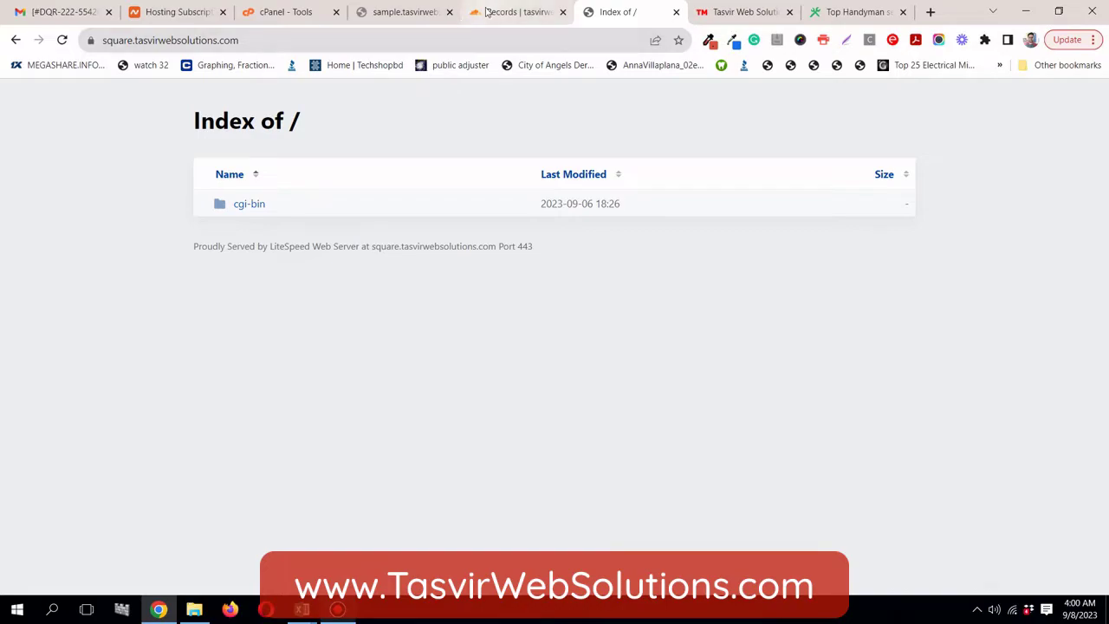
left_click(409, 11)
left_click(277, 11)
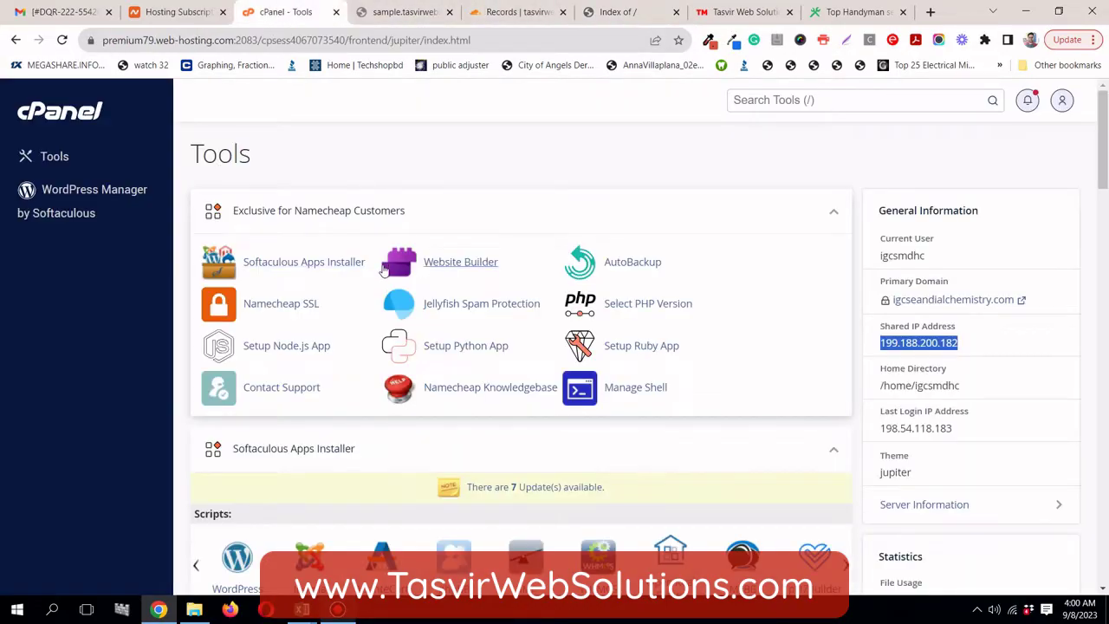
scroll(384, 271, "down", 10)
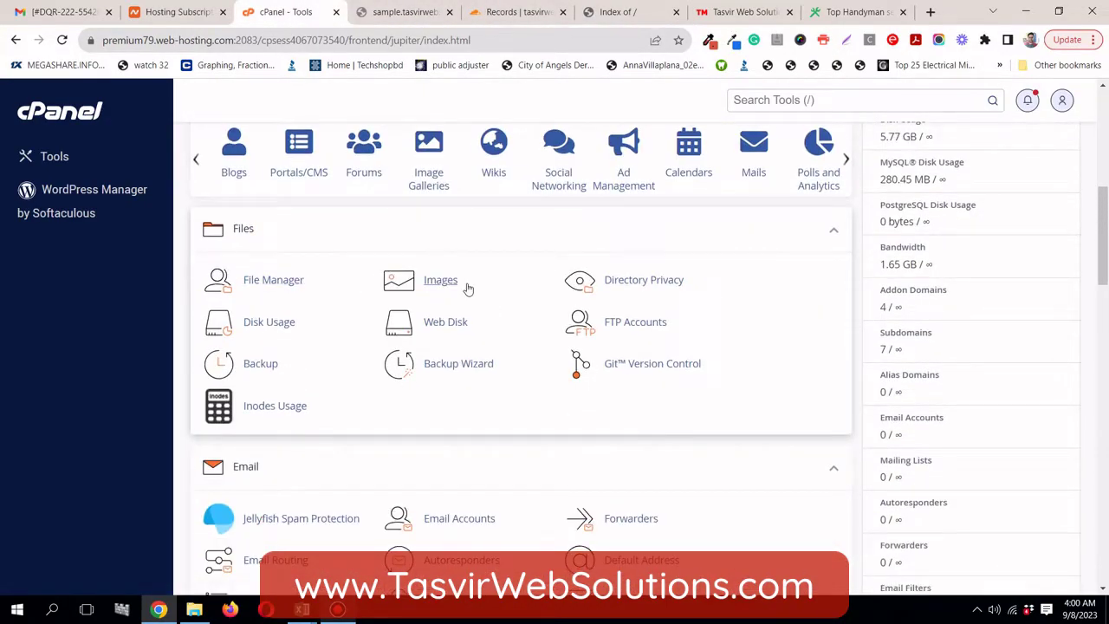
scroll(468, 289, "up", 10)
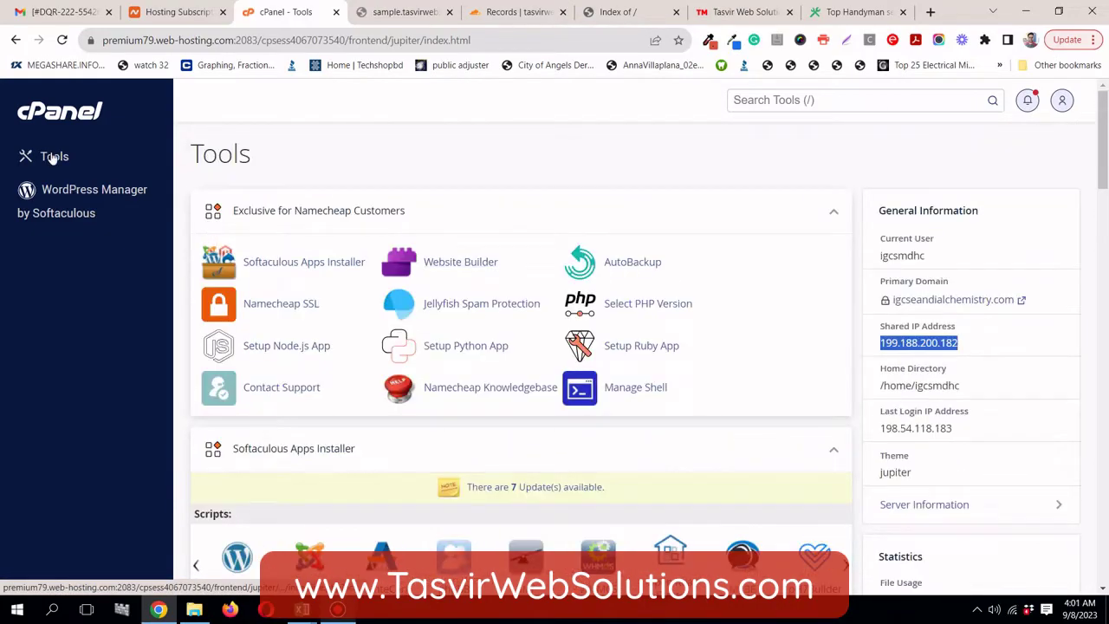
scroll(366, 235, "down", 3)
scroll(366, 251, "up", 3)
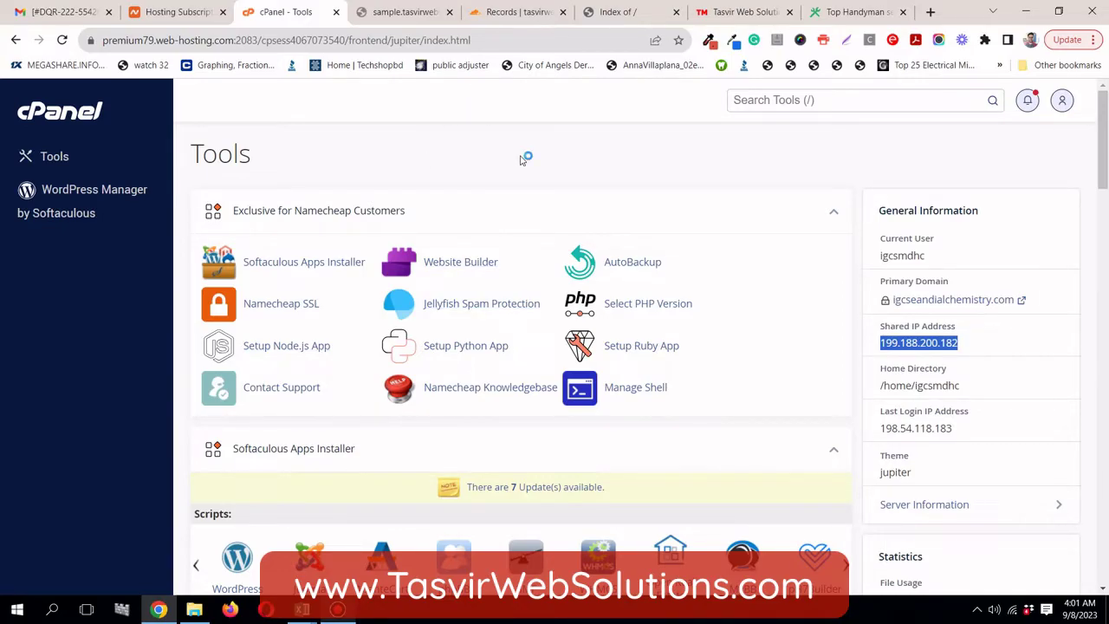
left_click(611, 172)
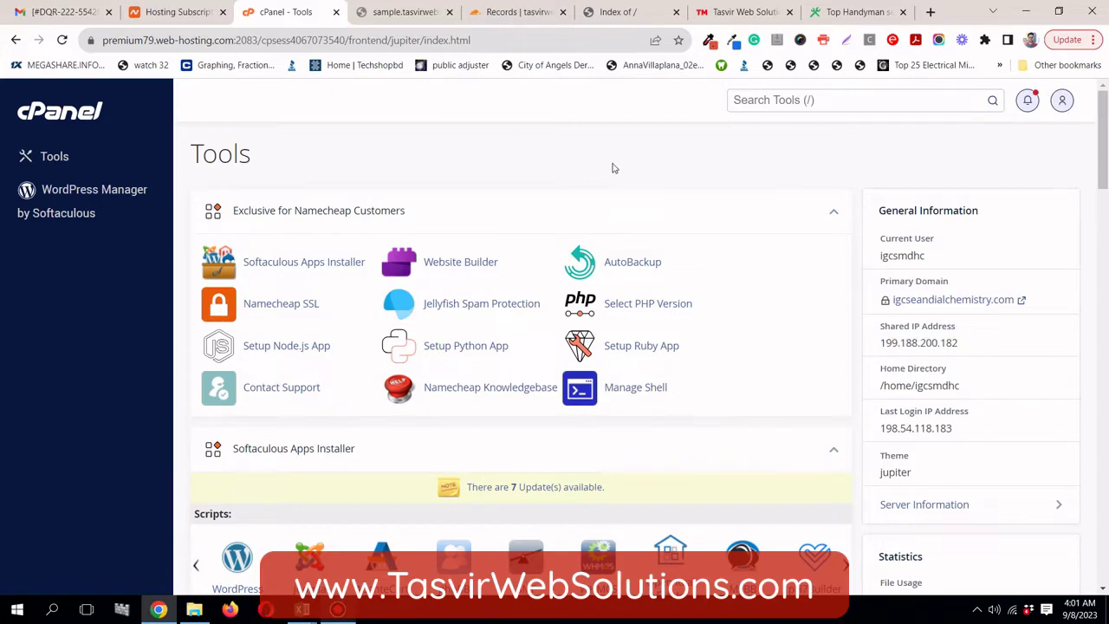